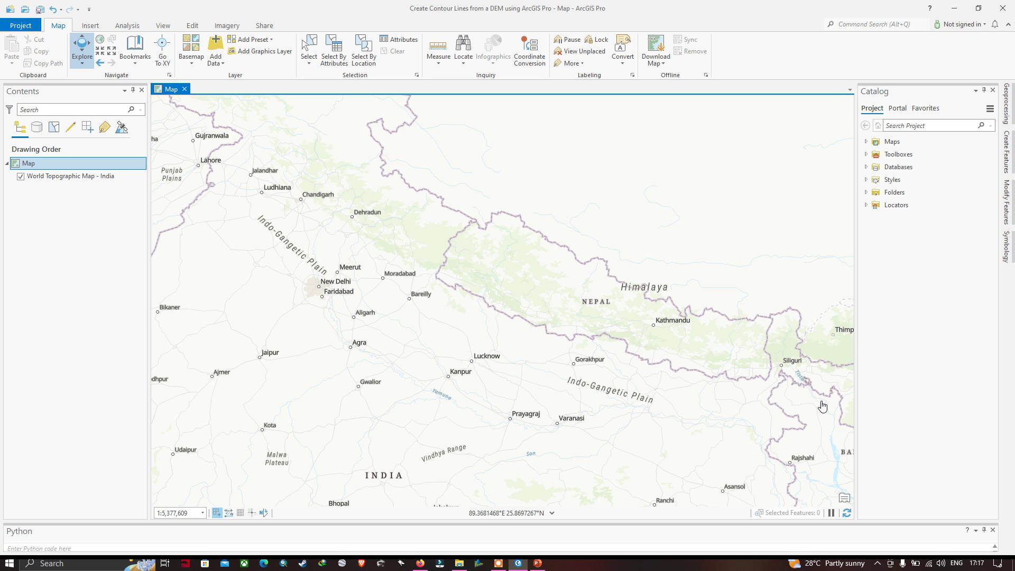
Drag DEM.tif from E:\ArcGIS_Pro\Shapefiles into the map's Contents pane
key("alt+Tab")
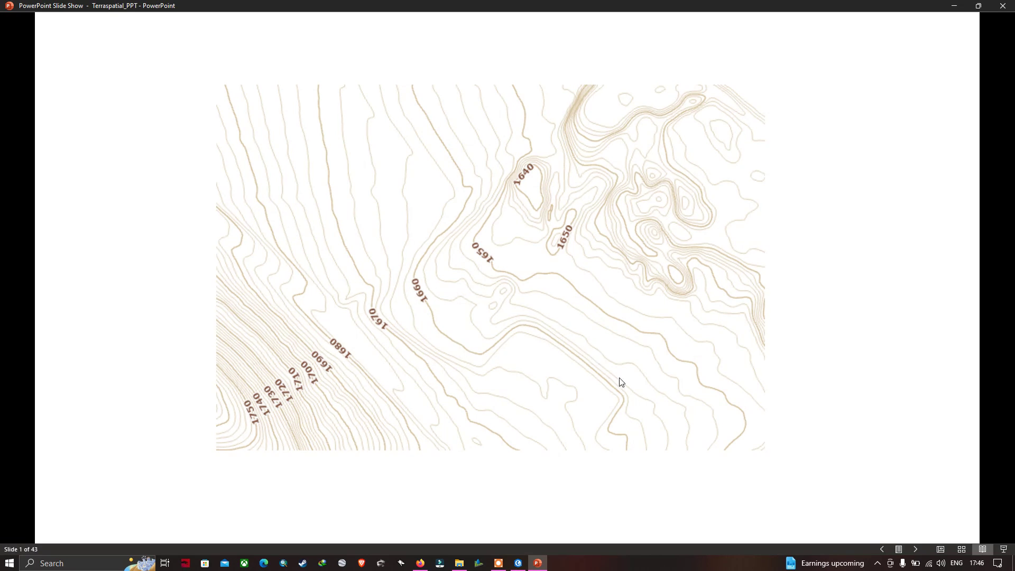
scroll(813, 482, "down", 2)
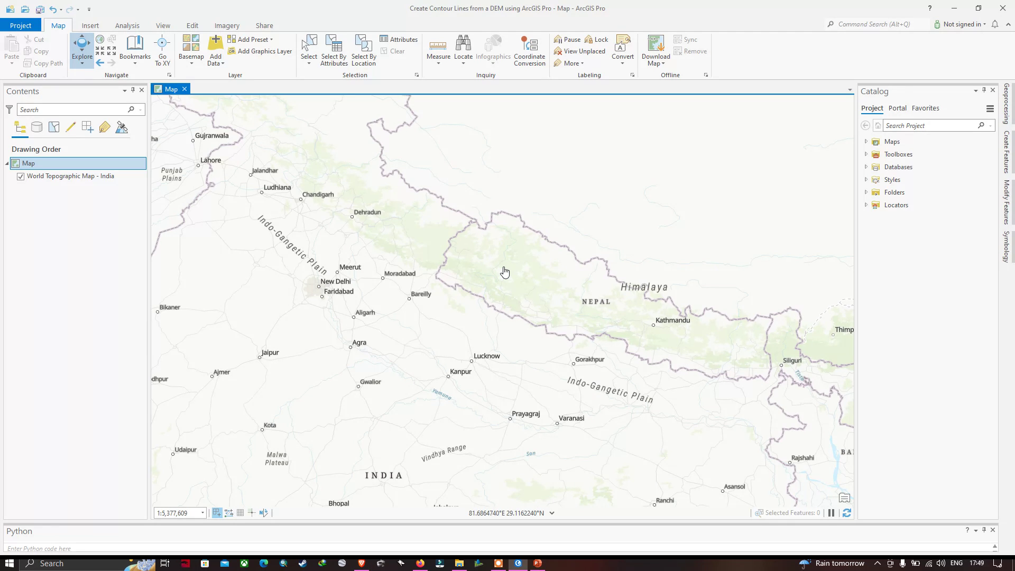
key("alt+Tab")
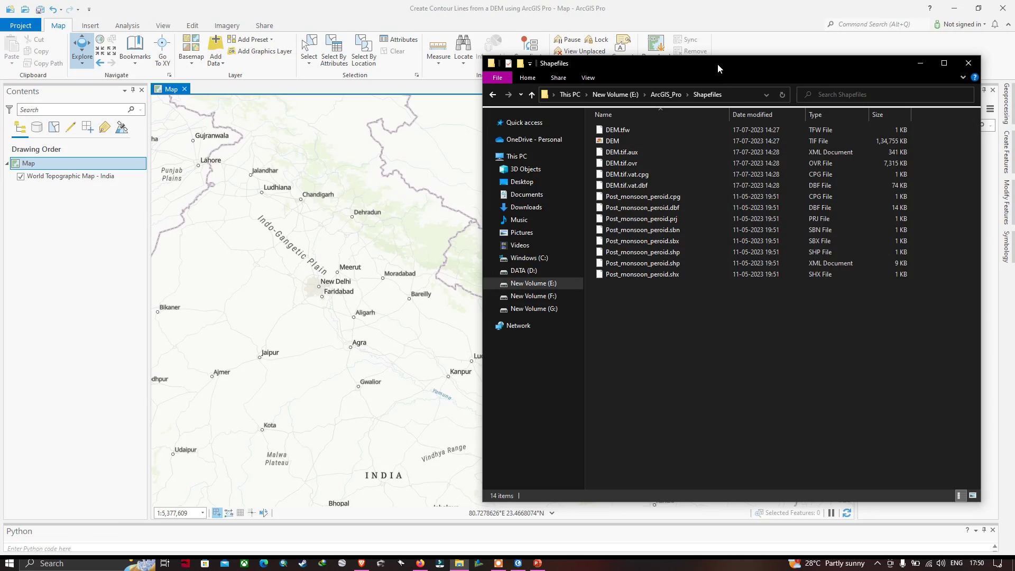
left_click_drag(718, 63, 623, 100)
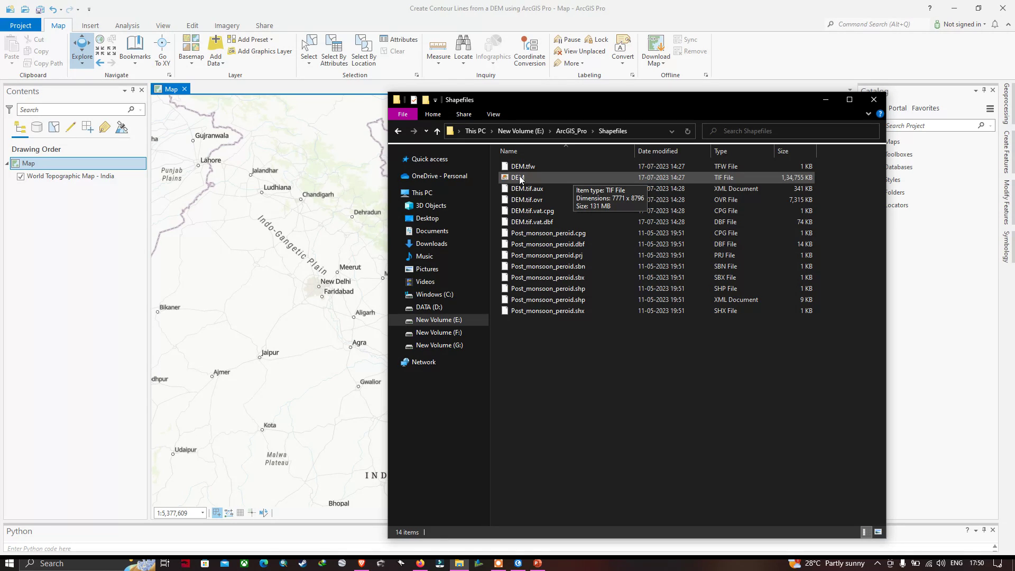
left_click_drag(521, 180, 64, 207)
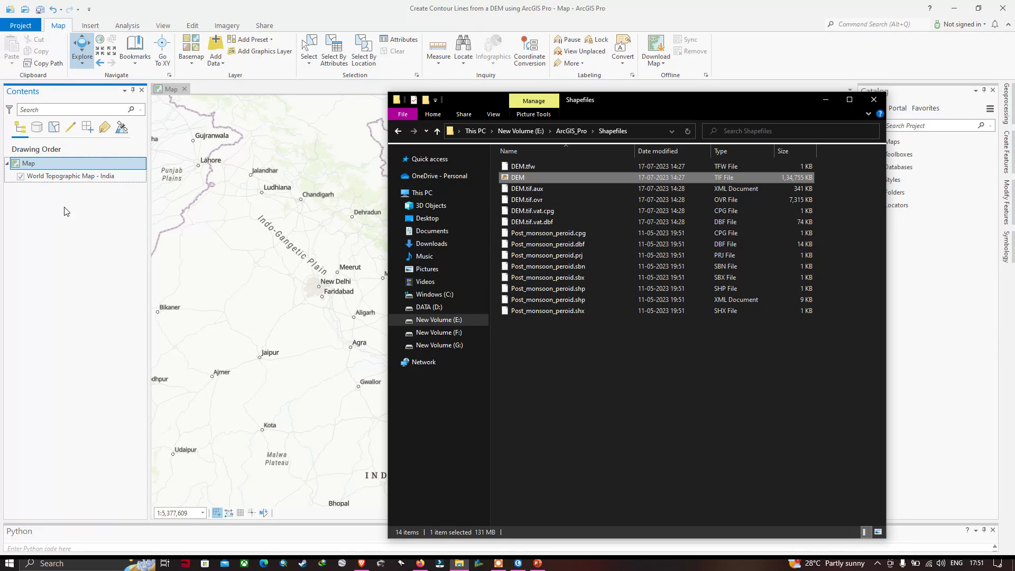
left_click(826, 99)
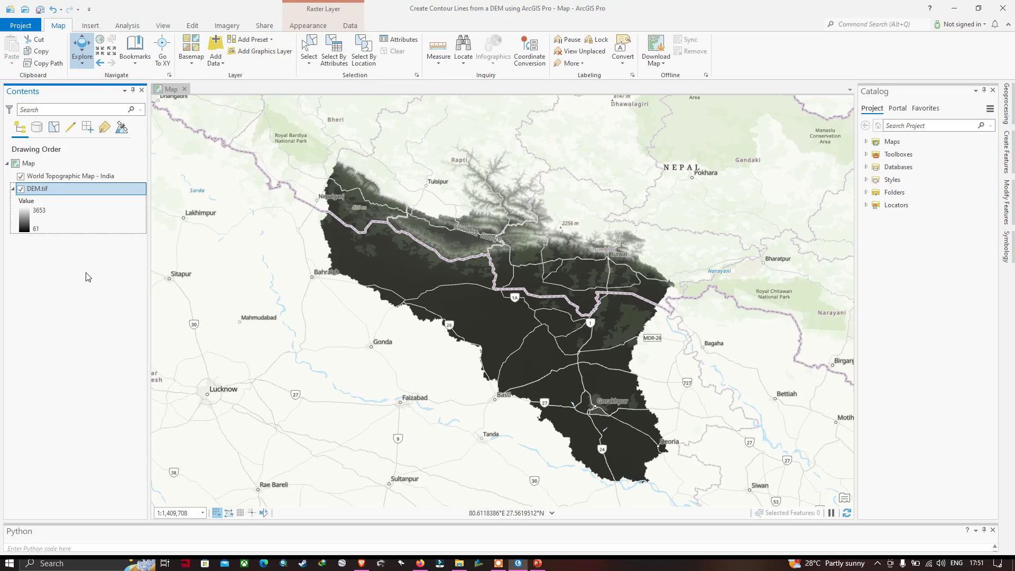
Move DEM.tif above the World Topographic Map - India basemap in Contents
left_click(59, 189)
left_click_drag(52, 181, 50, 171)
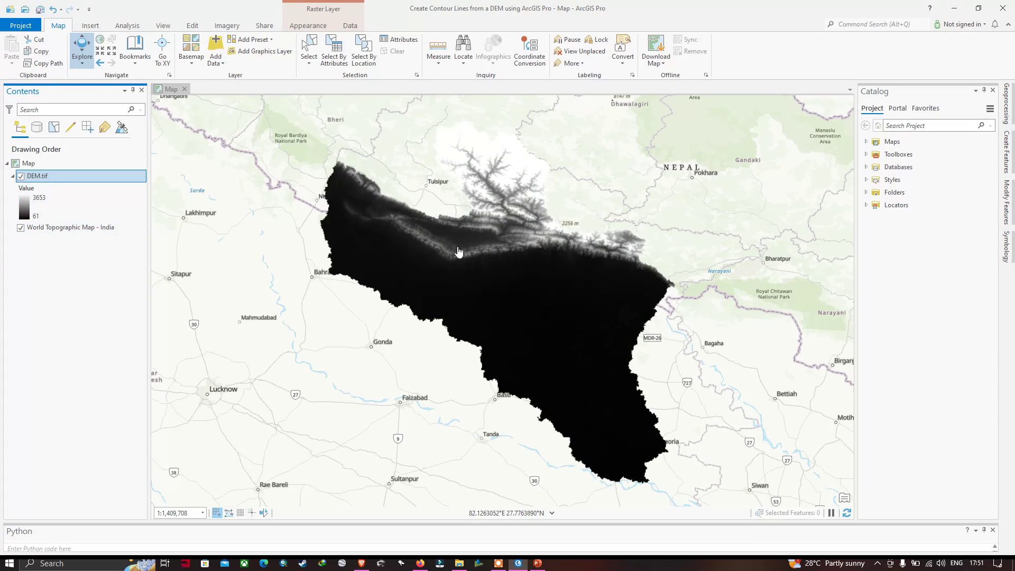
left_click(242, 261)
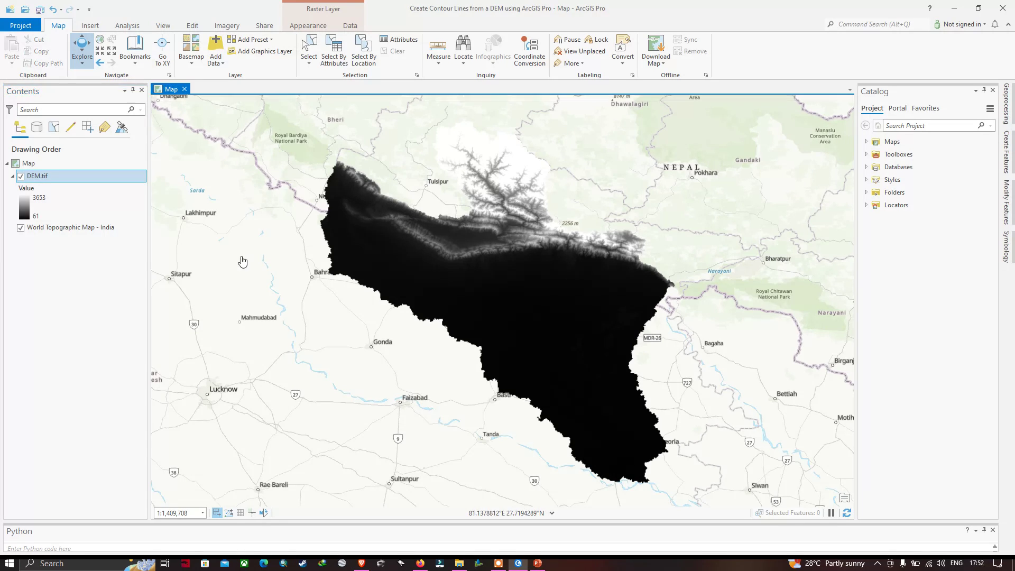
left_click(52, 205)
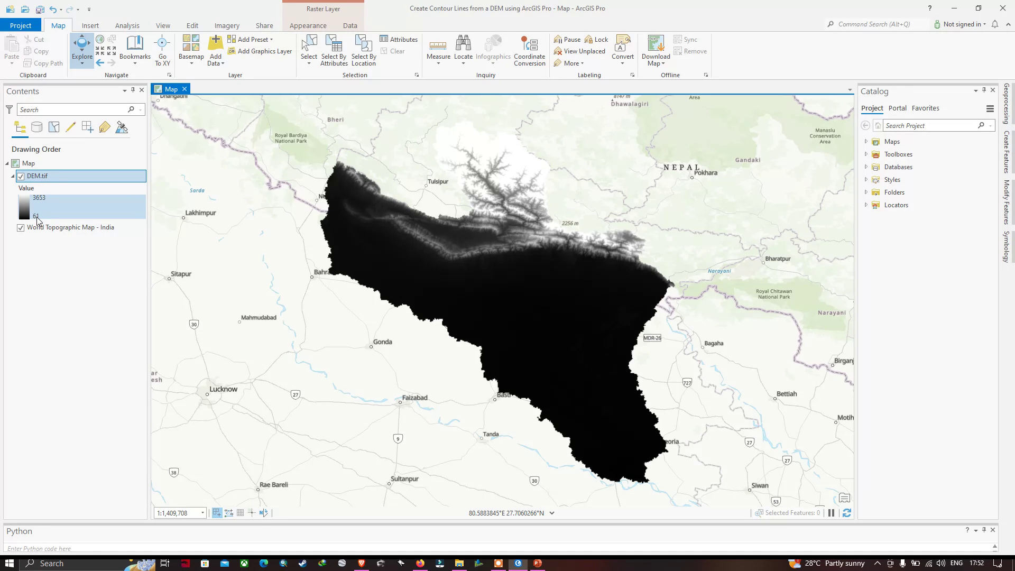
Give DEM.tif's symbology the green-yellow-red colour scheme spanning 61 to 3653
right_click(30, 178)
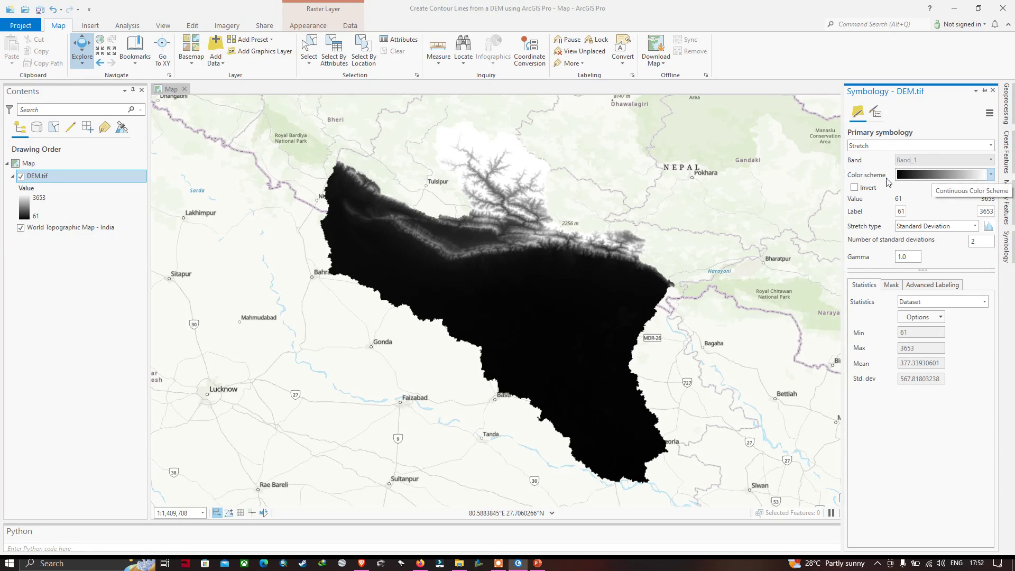
left_click(990, 176)
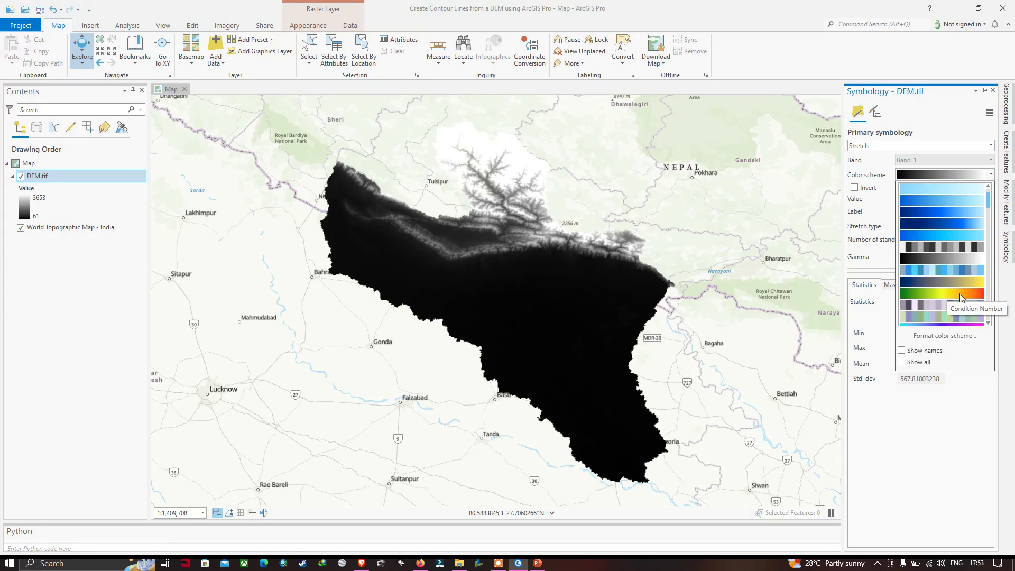
left_click(958, 295)
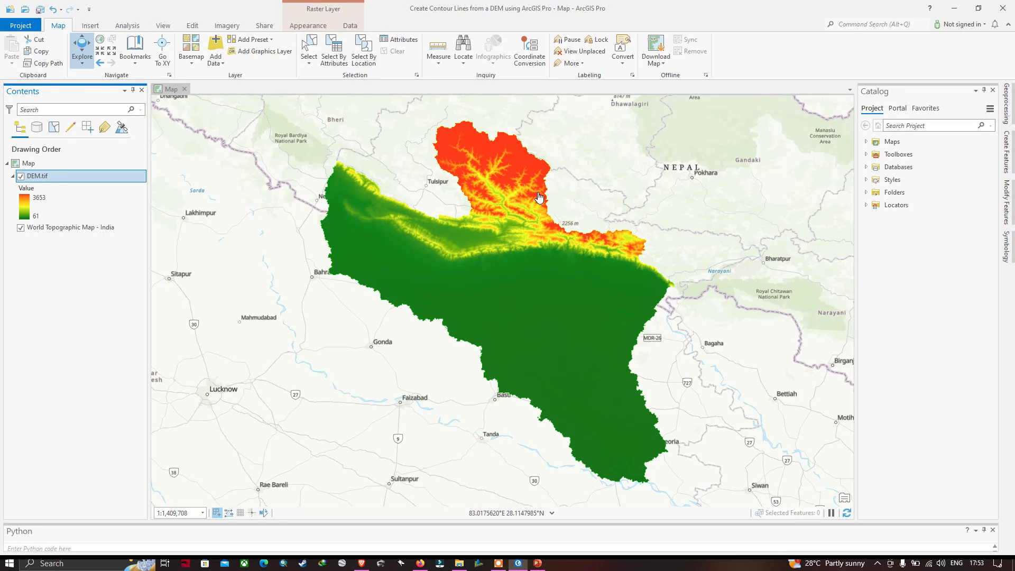
scroll(487, 180, "up", 3)
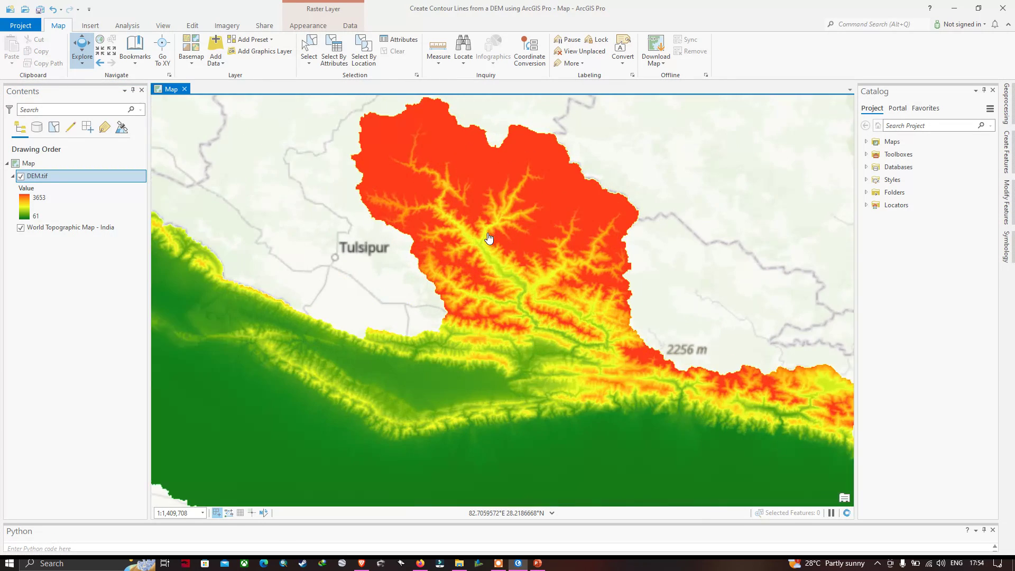
scroll(489, 239, "up", 2)
scroll(503, 262, "up", 2)
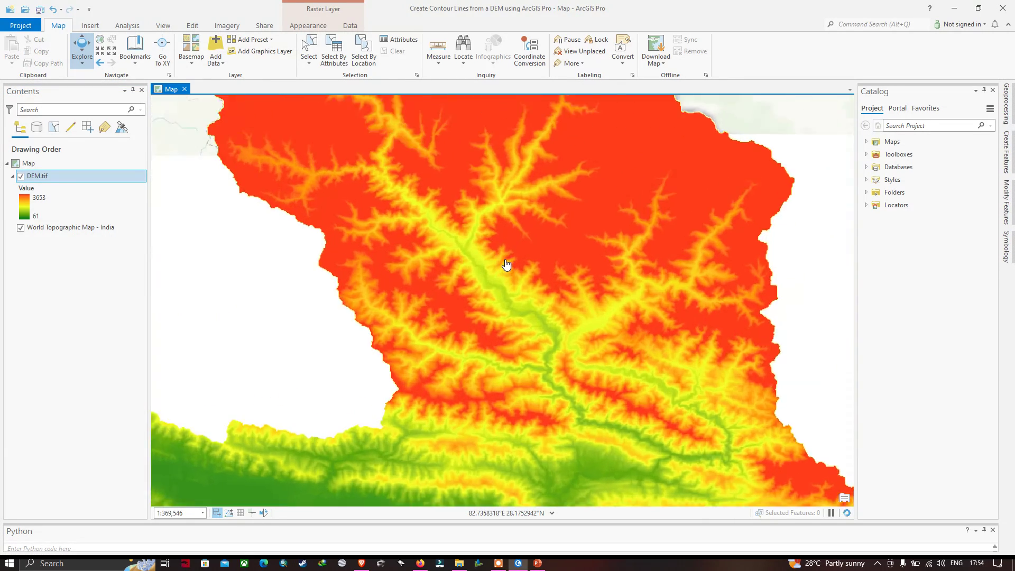
scroll(506, 265, "up", 1)
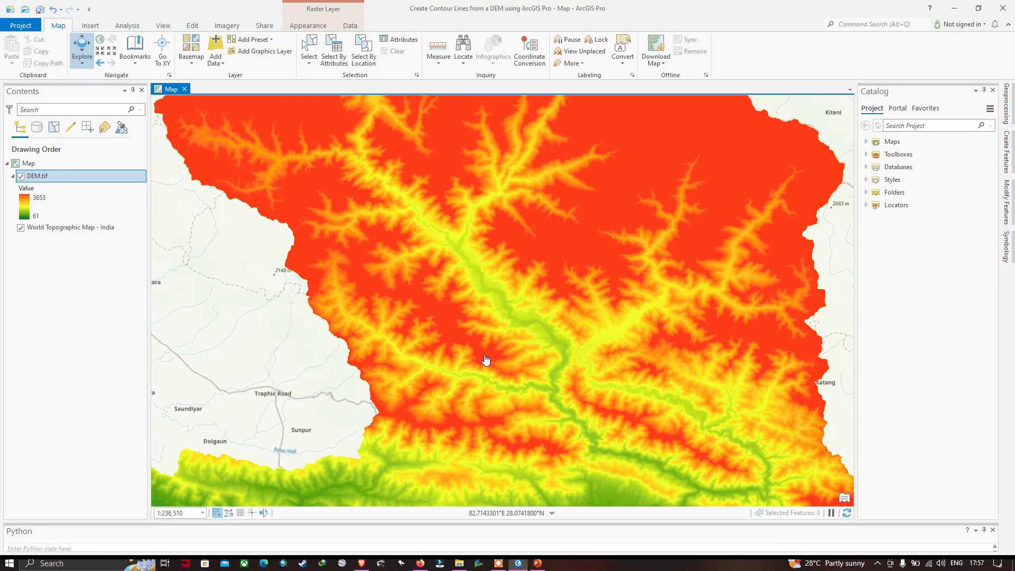
scroll(505, 361, "down", 5)
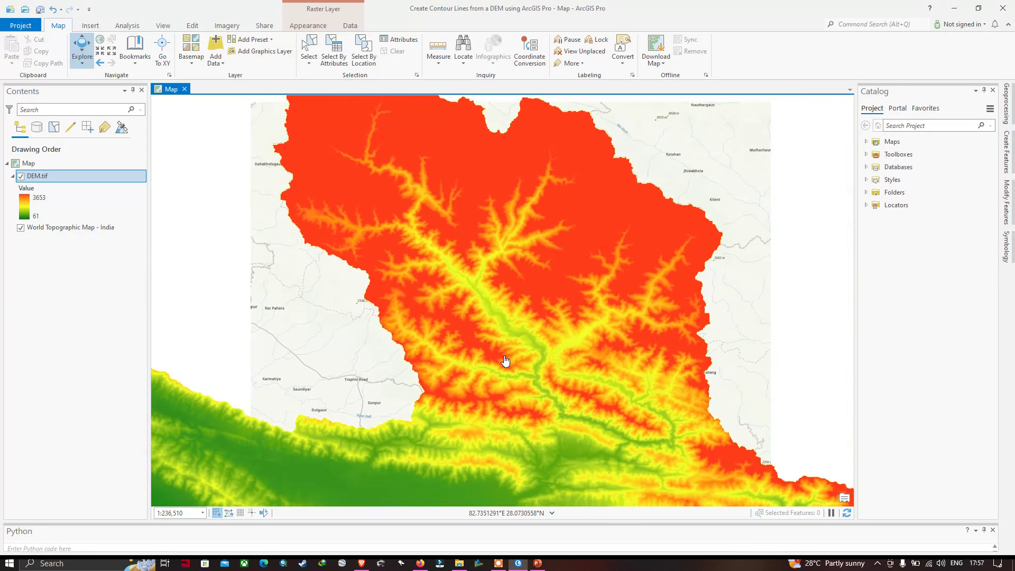
scroll(505, 361, "down", 5)
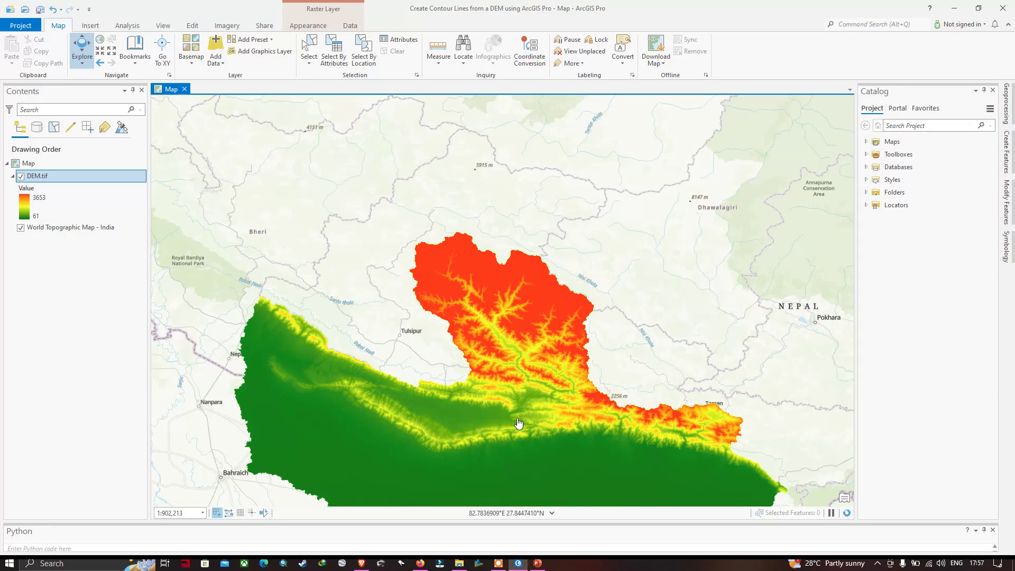
left_click_drag(497, 374, 445, 230)
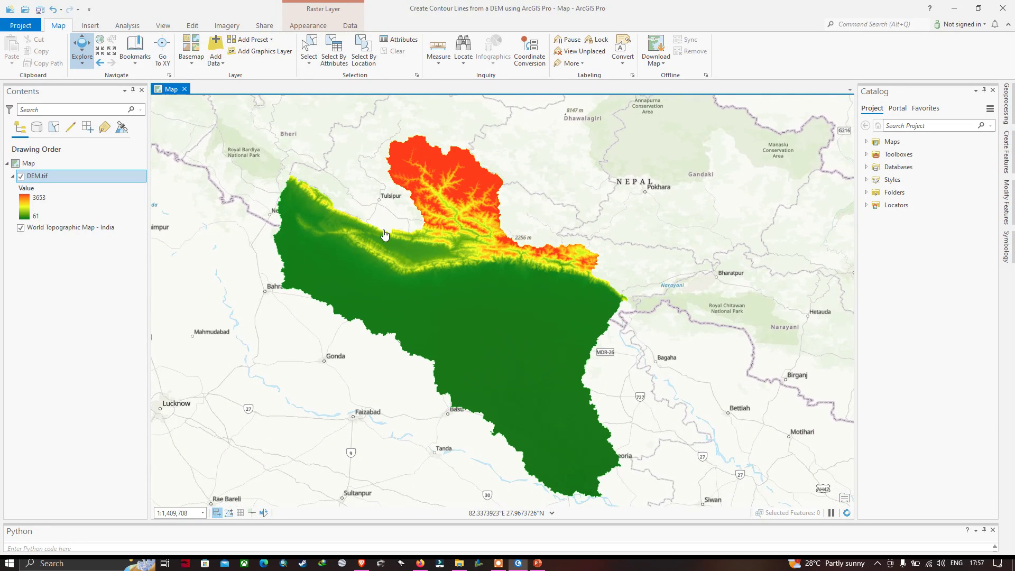
Search the Analysis toolboxes for 'Contour' and open the Spatial Analyst Contour tool
left_click(128, 27)
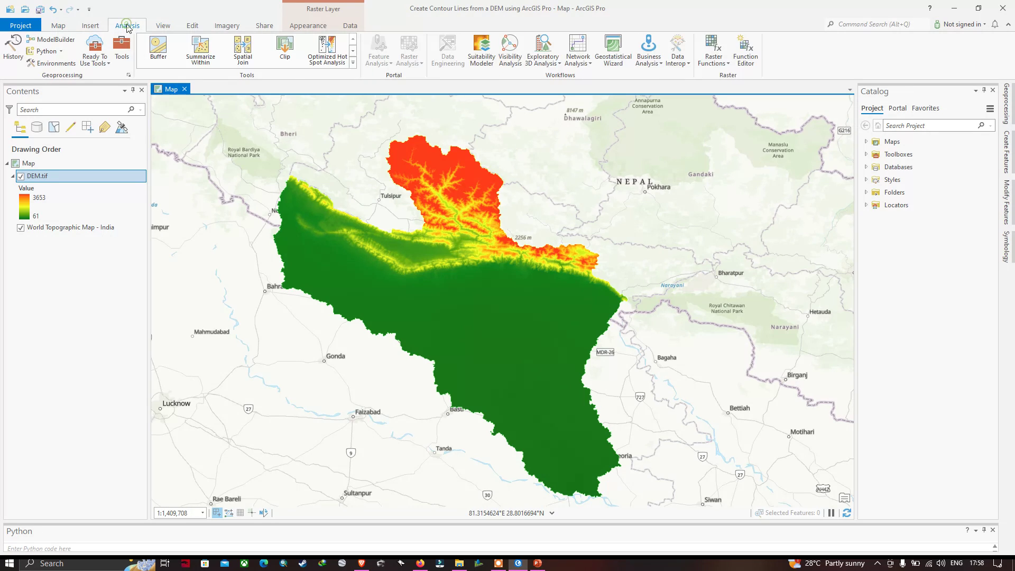
left_click(127, 61)
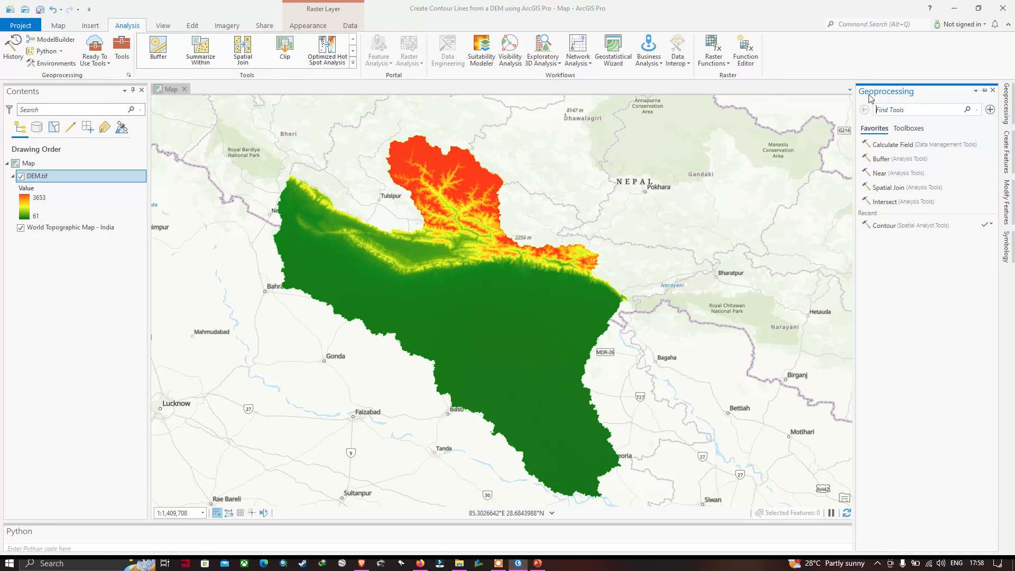
left_click(907, 130)
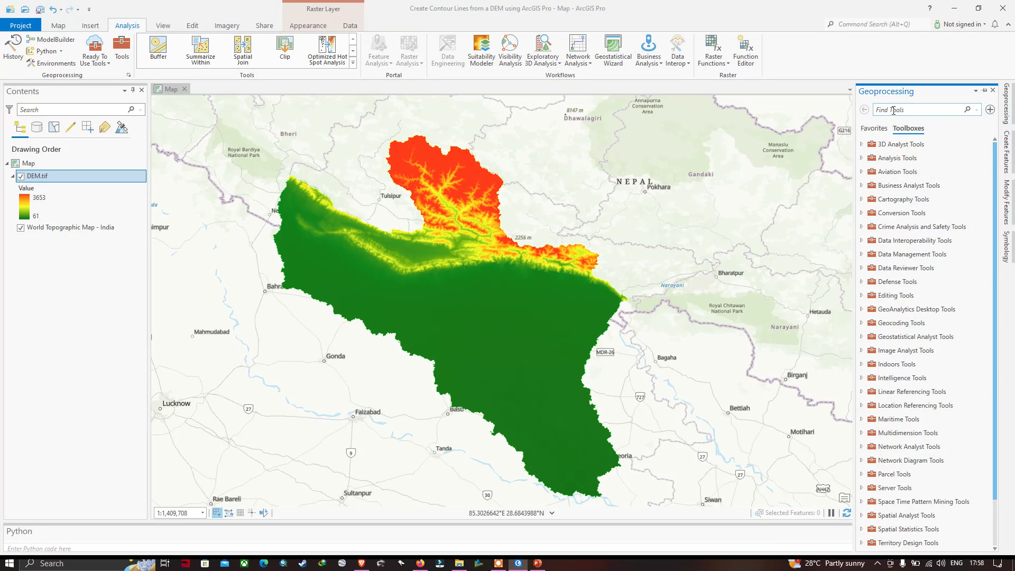
left_click(894, 111)
type("Contour")
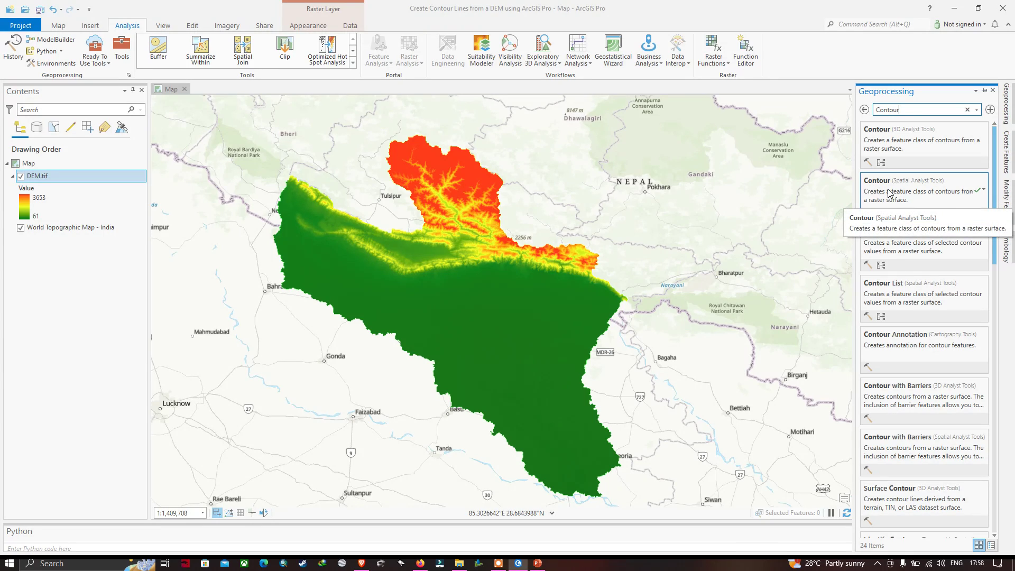
left_click(882, 184)
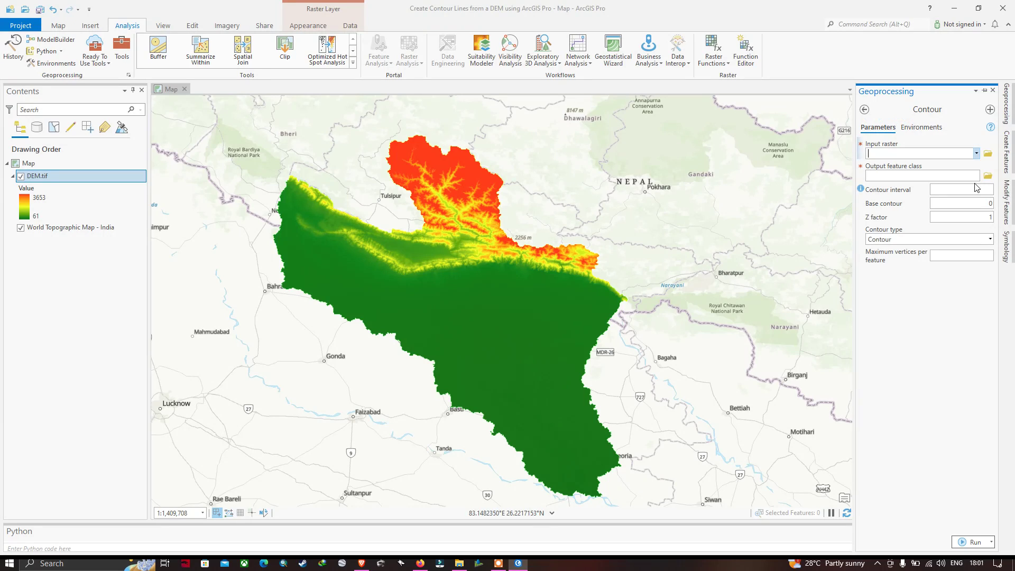
Run Contour on DEM.tif with a 1000 interval and contour type 'Contour'
left_click(976, 154)
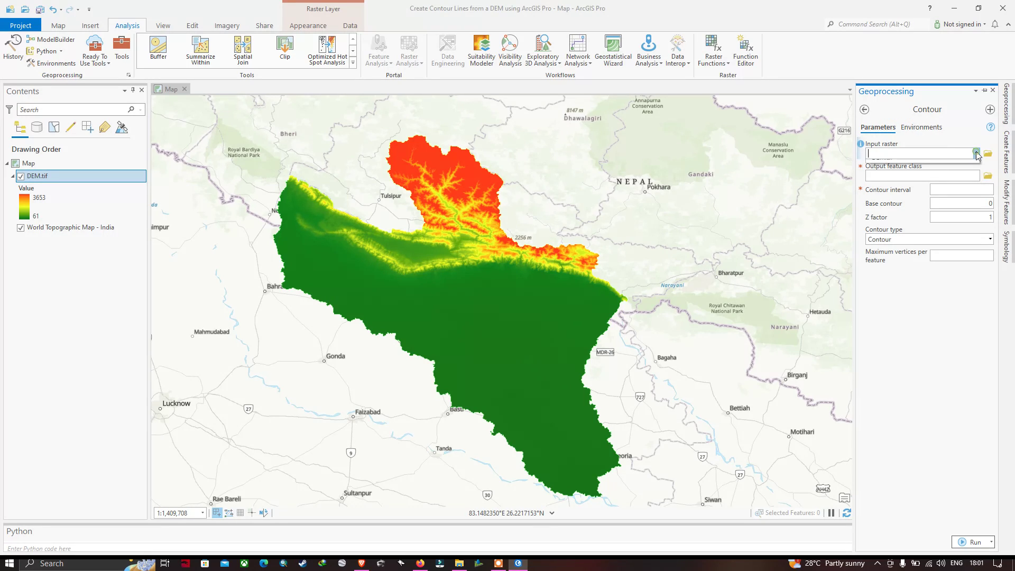
left_click(907, 163)
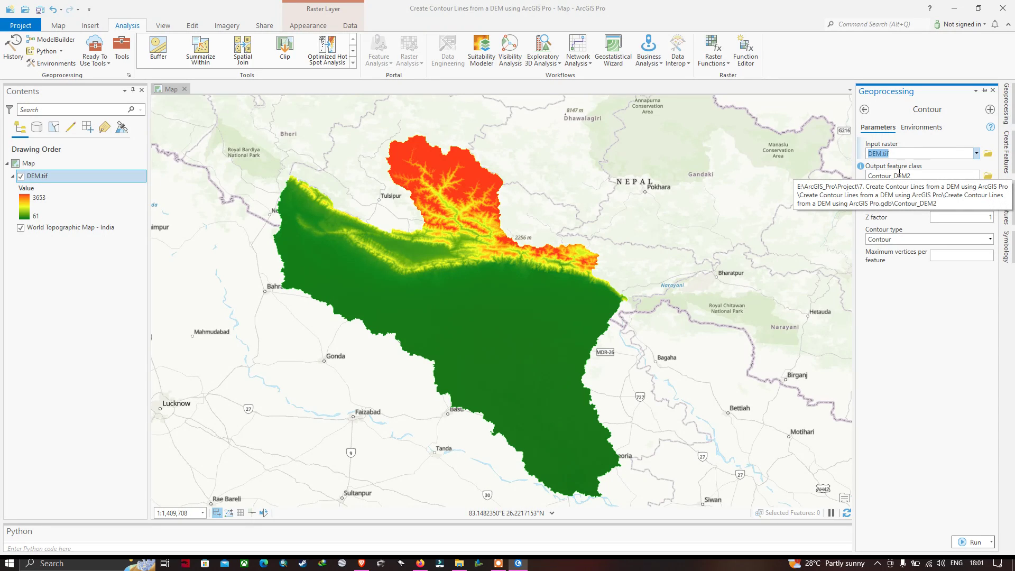
left_click(916, 178)
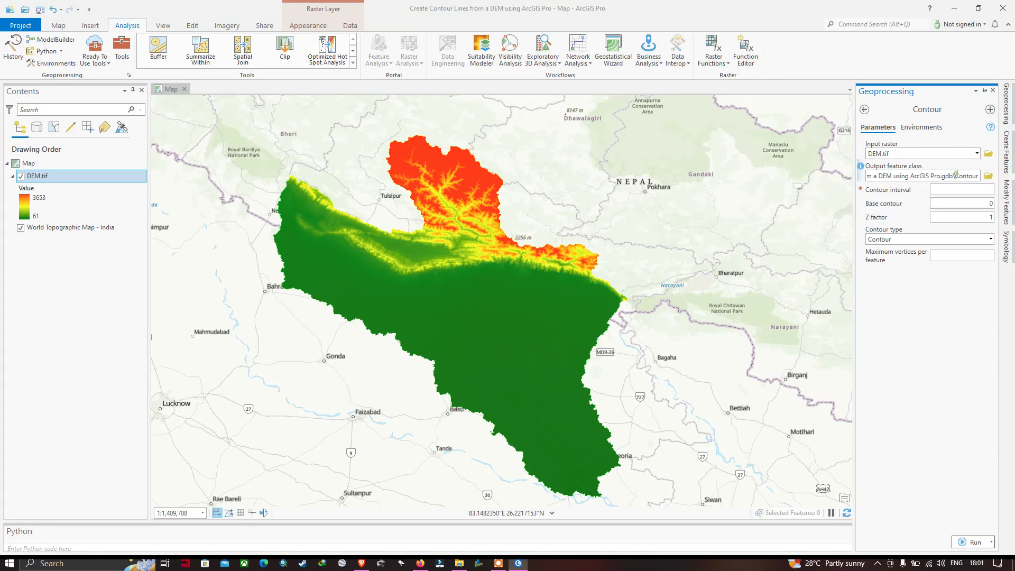
left_click_drag(956, 175, 963, 174)
left_click(971, 189)
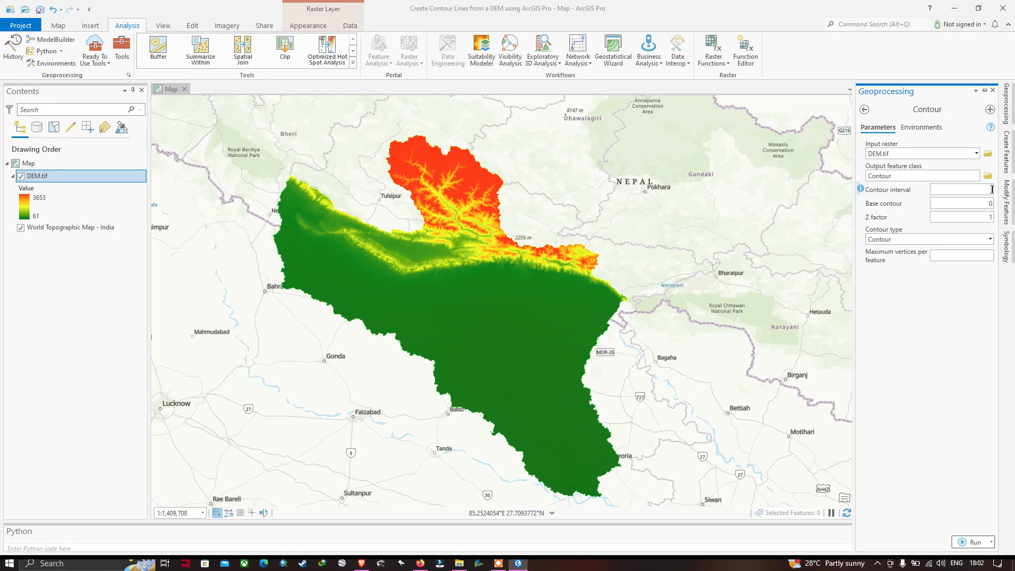
type("1000")
left_click(990, 239)
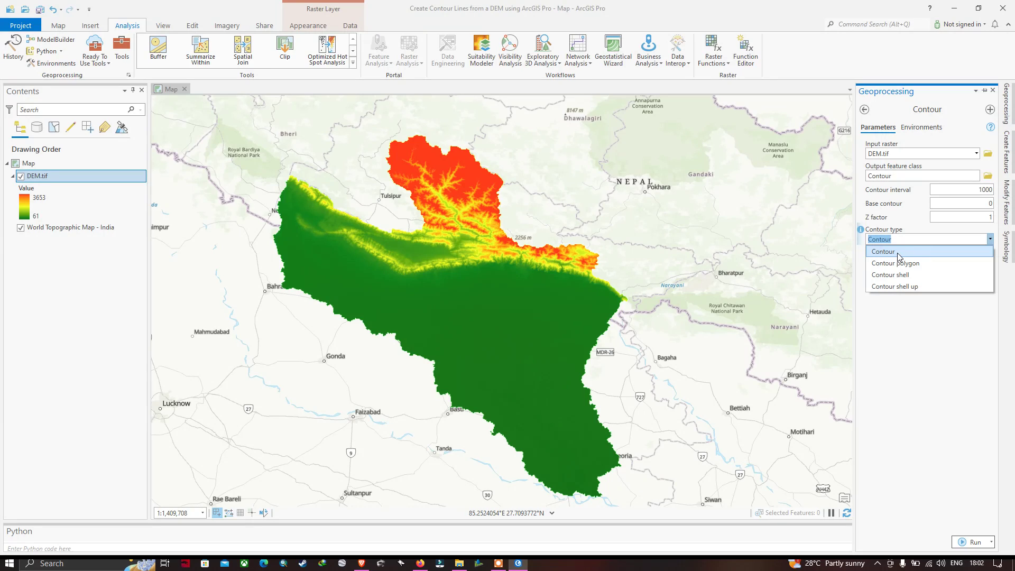
left_click(898, 253)
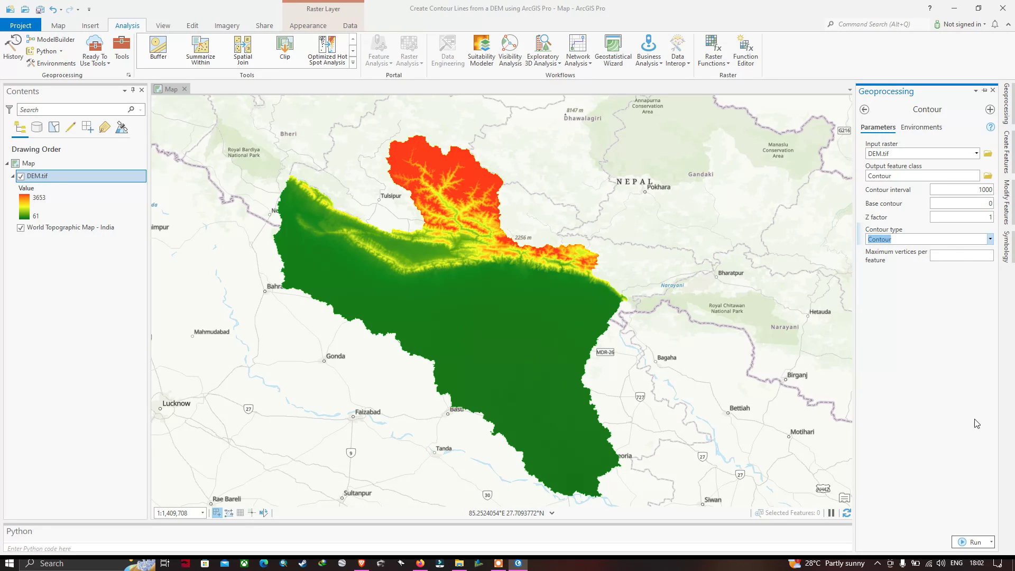
left_click(976, 543)
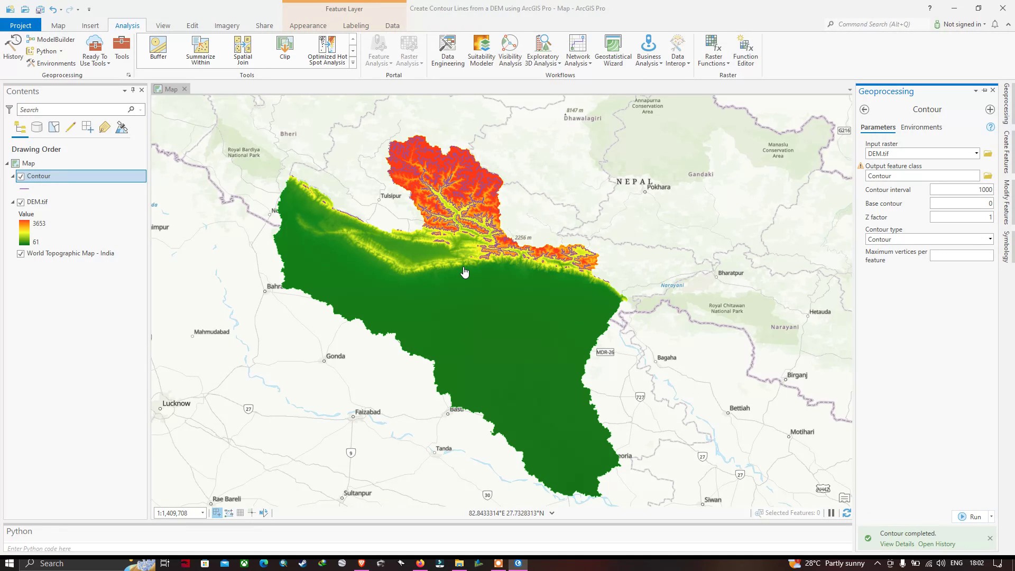
Zoom and pan over the new Contour lines on the highlands, then reframe the whole DEM
scroll(453, 199, "up", 2)
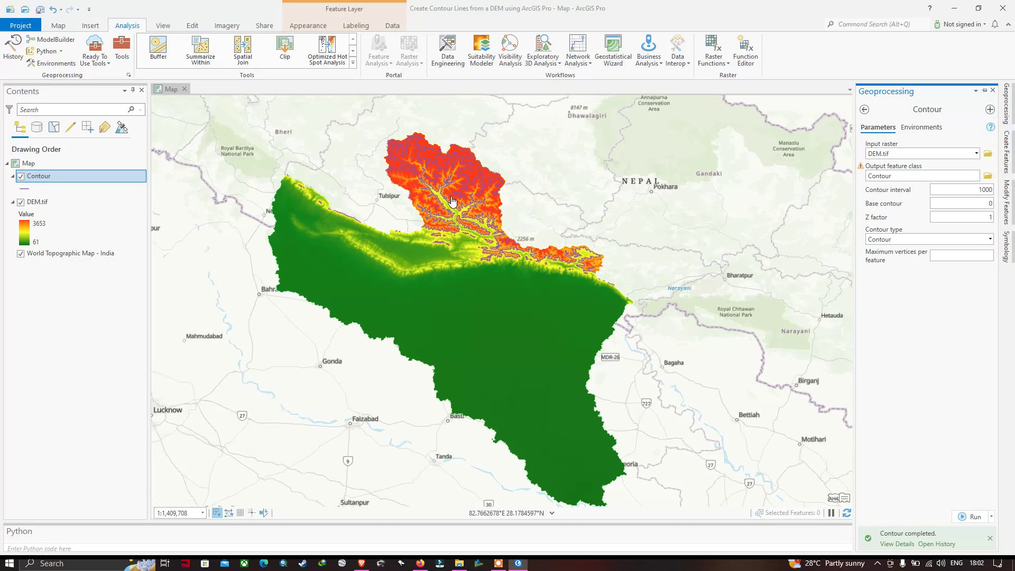
scroll(495, 209, "up", 2)
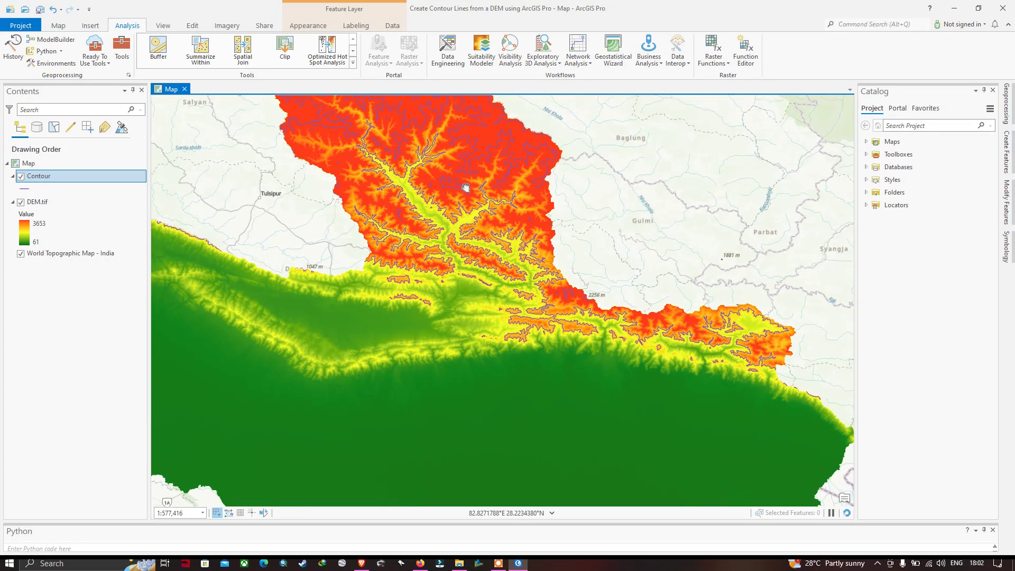
left_click_drag(464, 181, 525, 249)
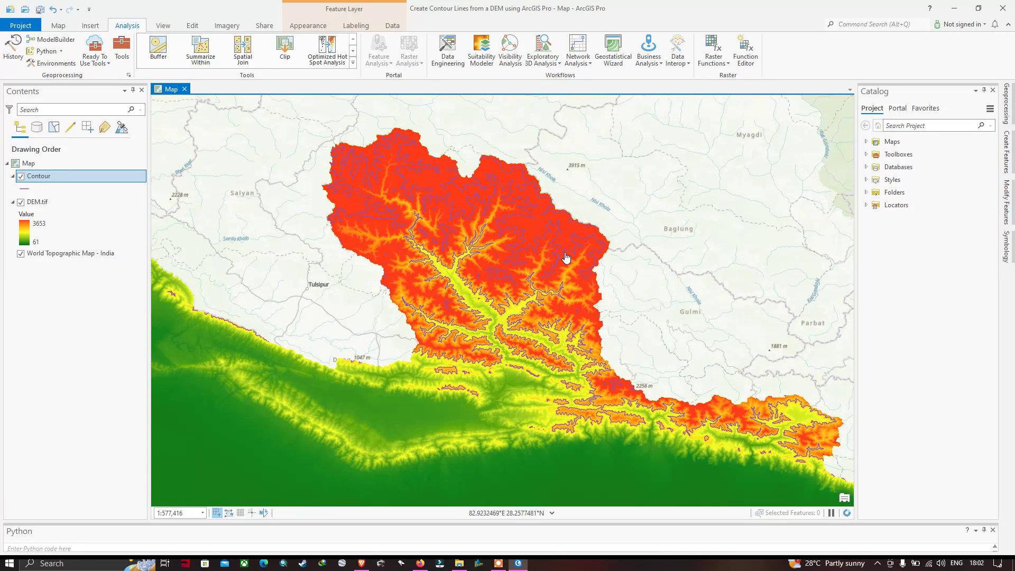
scroll(460, 385, "down", 4)
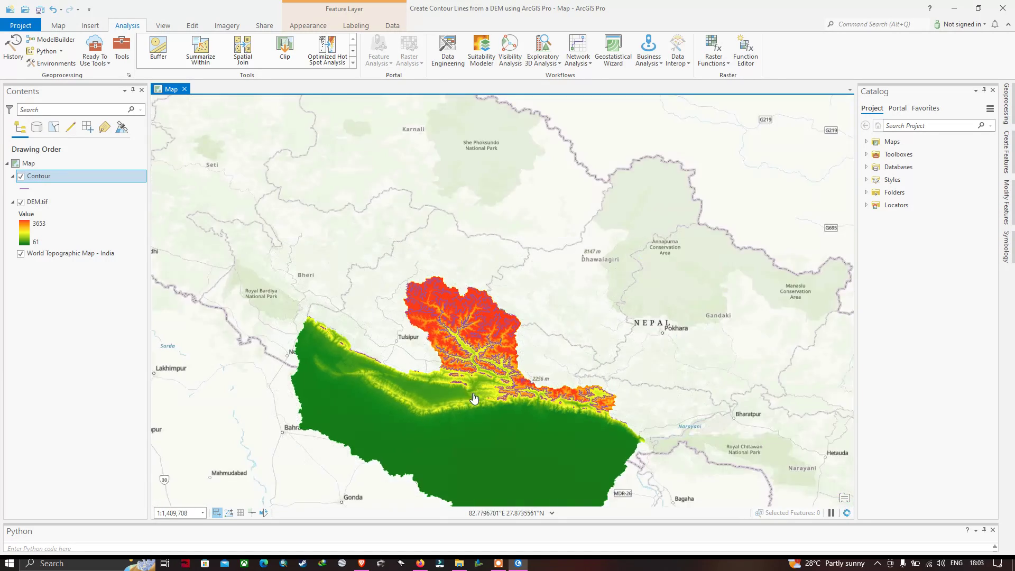
left_click_drag(477, 400, 426, 290)
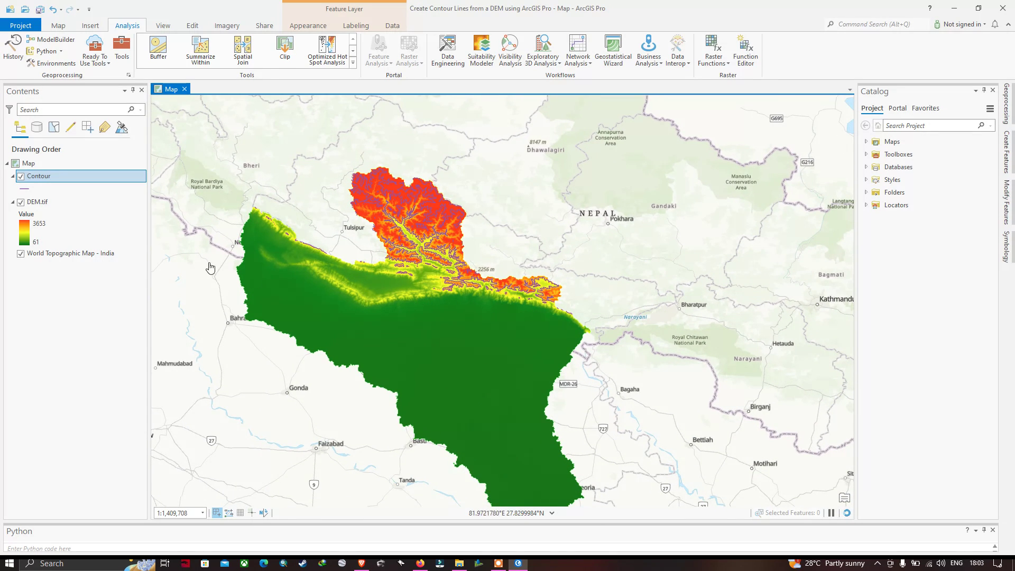
Hide DEM.tif to inspect the purple contours over the basemap, then reopen the Contour tool
left_click(21, 203)
scroll(415, 228, "up", 4)
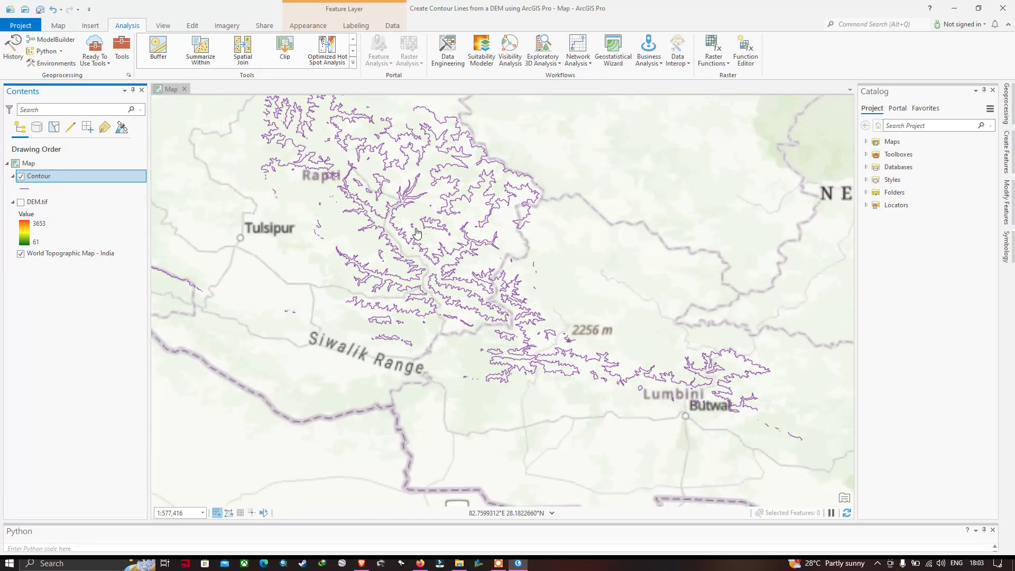
left_click_drag(418, 203, 460, 271)
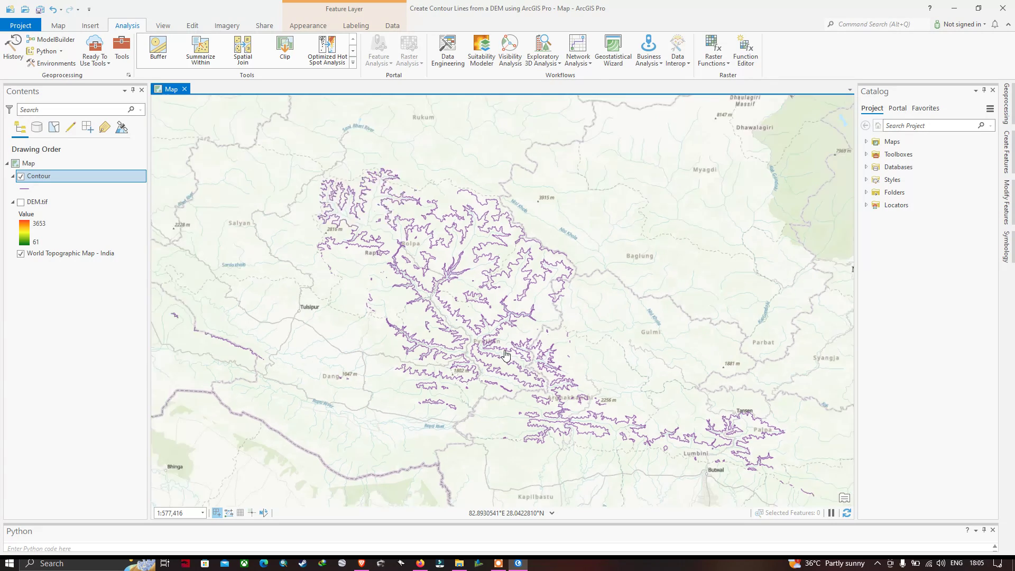
scroll(506, 355, "down", 2)
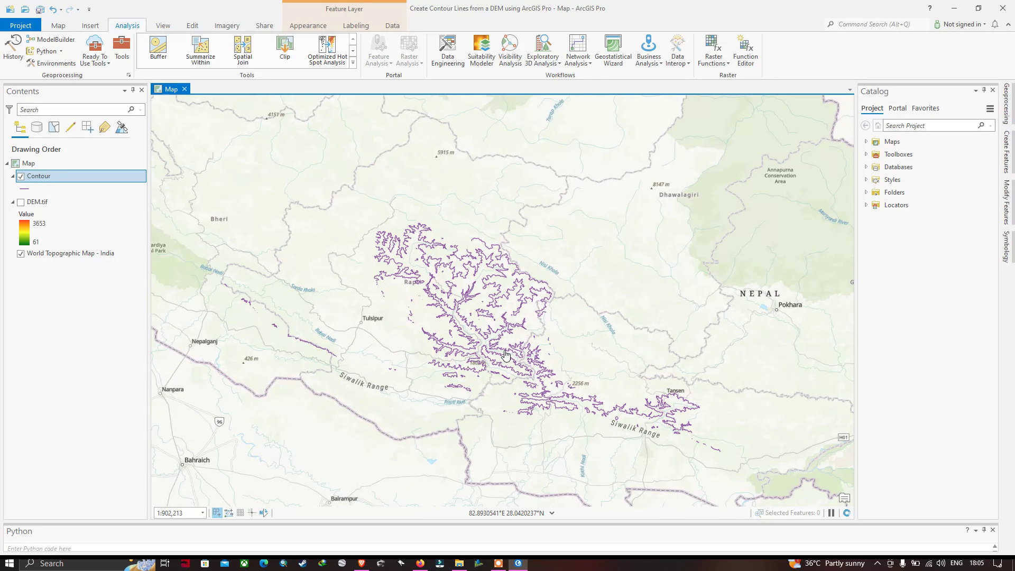
scroll(506, 355, "down", 2)
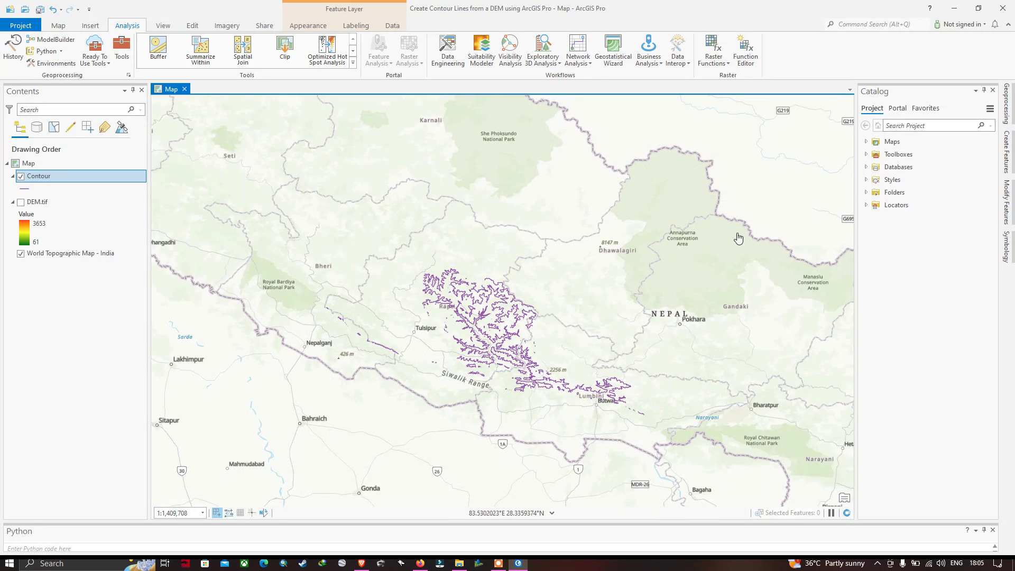
left_click(1006, 110)
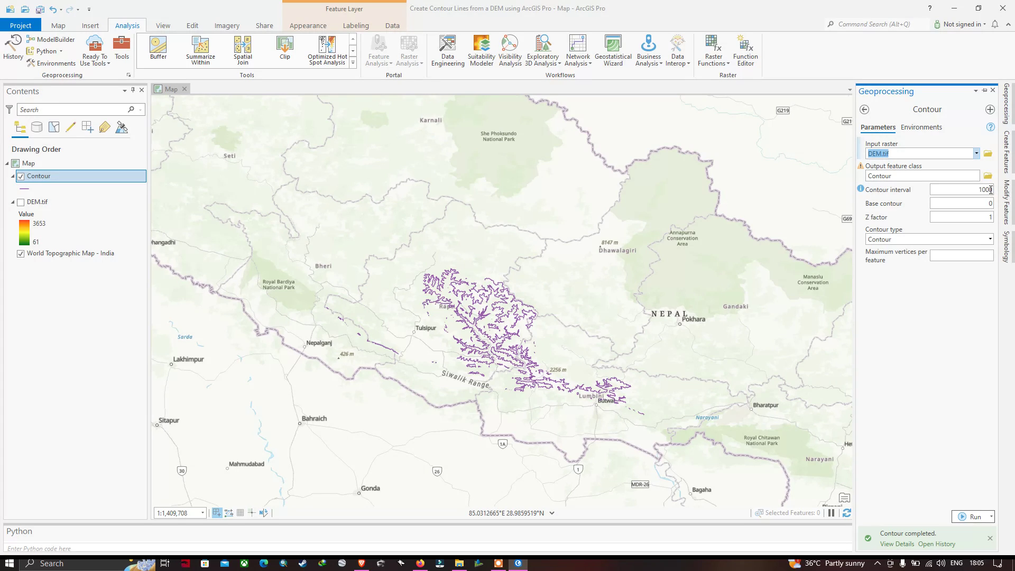
Rerun Contour with a 500 interval, writing the output to Contour1
left_click_drag(993, 190, 985, 190)
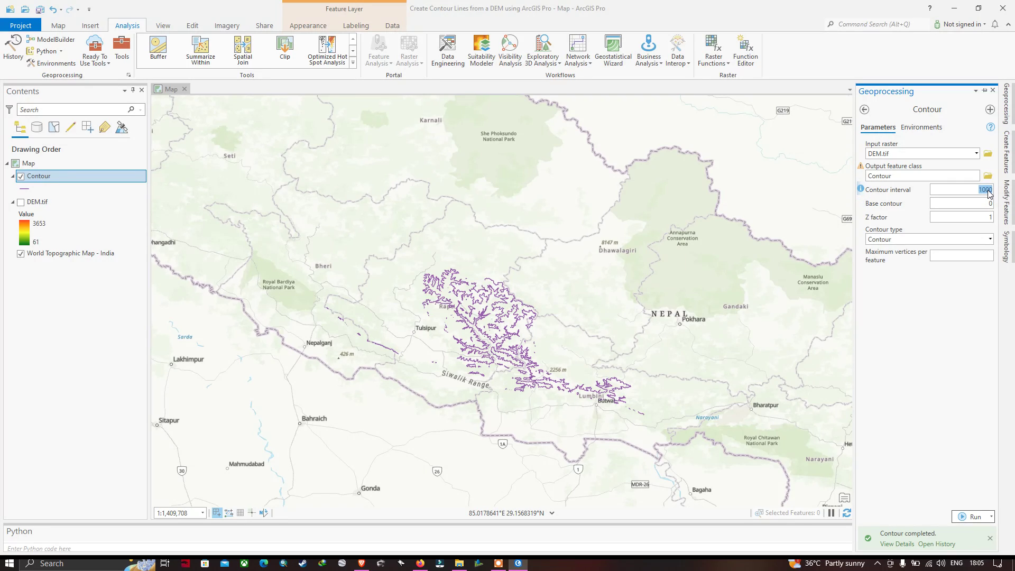
key("BackSpace")
type("500")
left_click(920, 176)
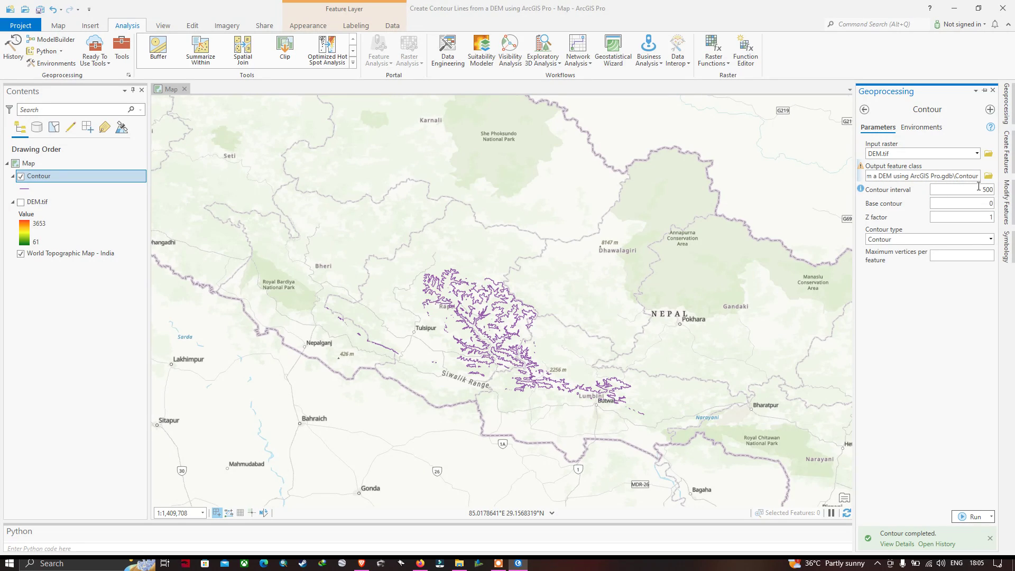
type("1")
left_click(977, 517)
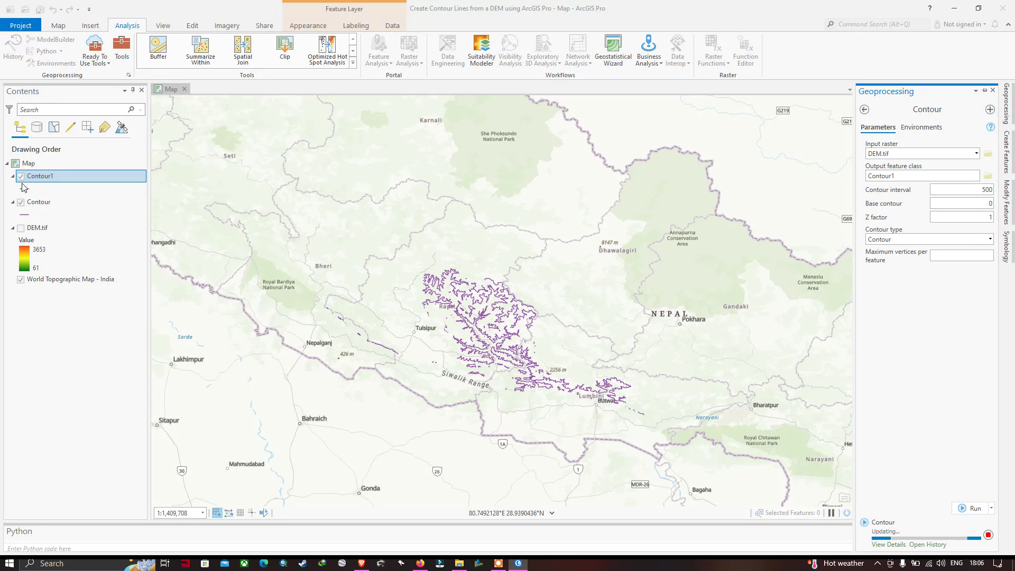
Zoom to view the red 500-interval Contour1 lines over the purple 1000-interval contours
scroll(517, 361, "down", 1)
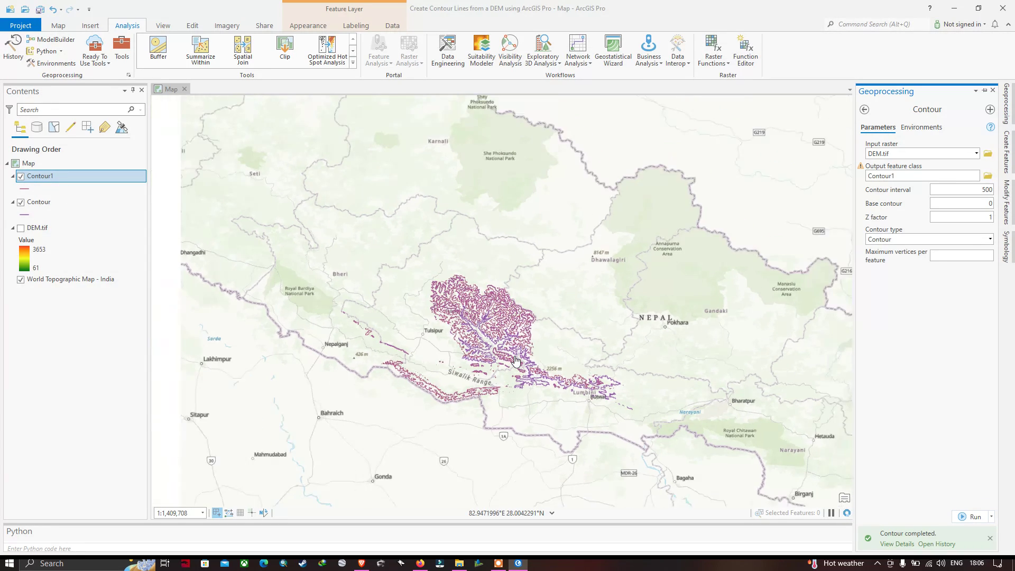
scroll(517, 361, "down", 1)
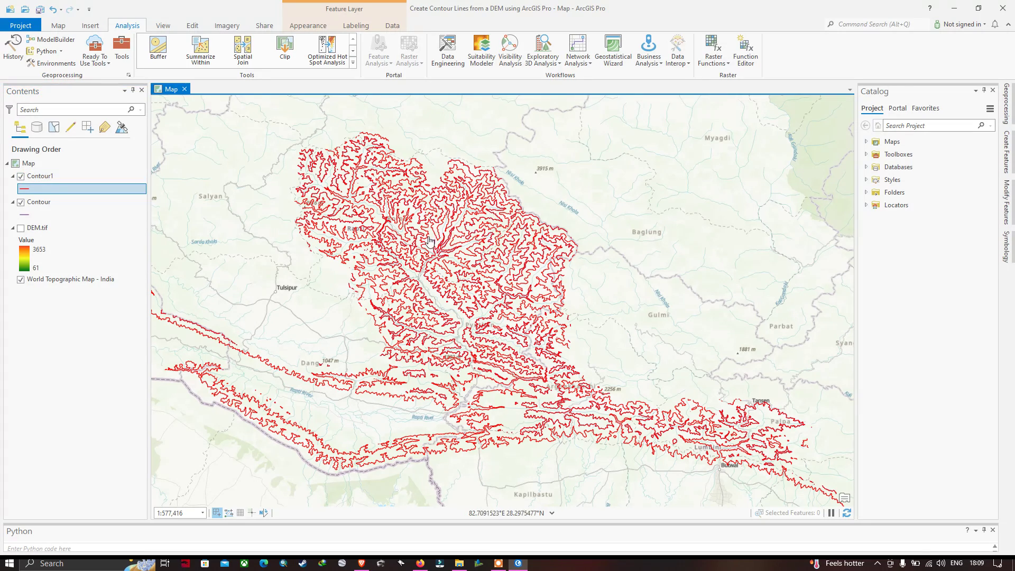
Set the Contour1 label field to Contour in the Labeling settings
left_click_drag(428, 237, 451, 226)
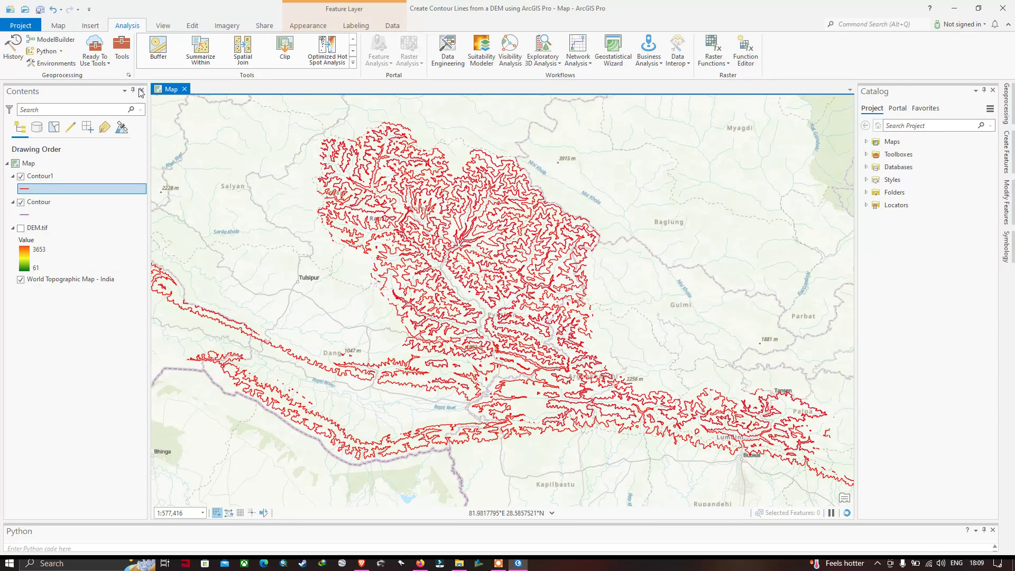
left_click(57, 27)
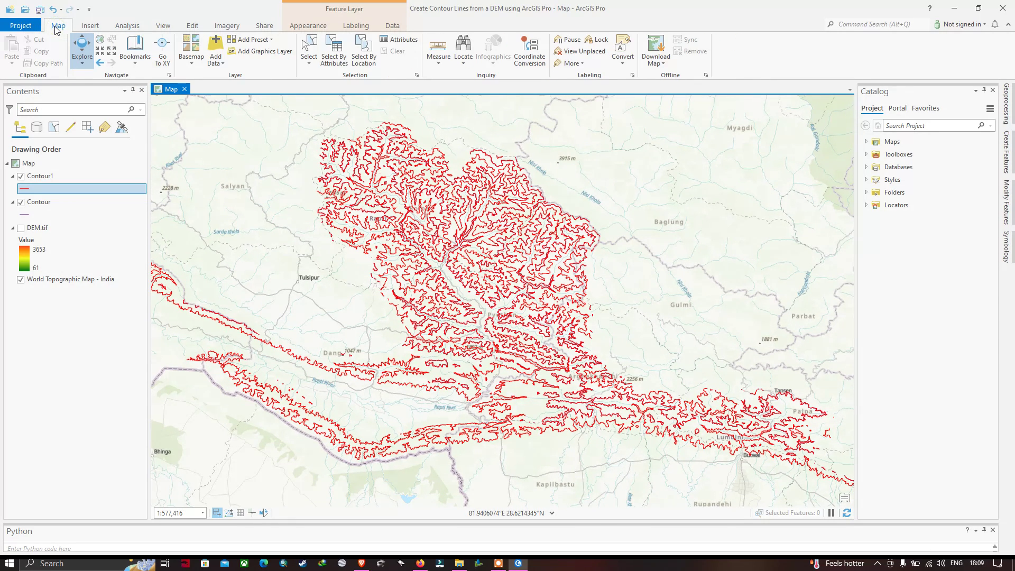
left_click(365, 26)
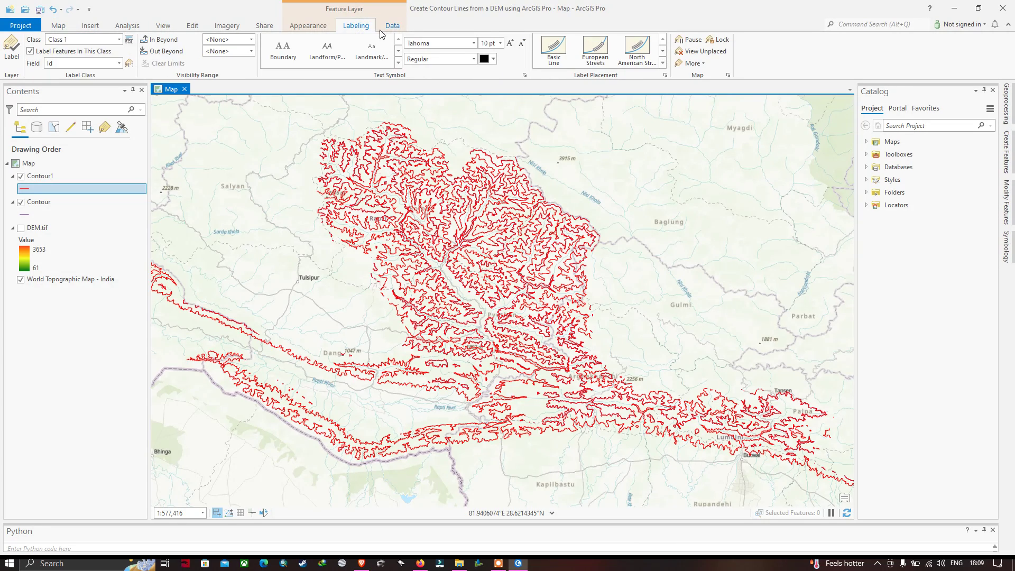
left_click(119, 64)
left_click(72, 100)
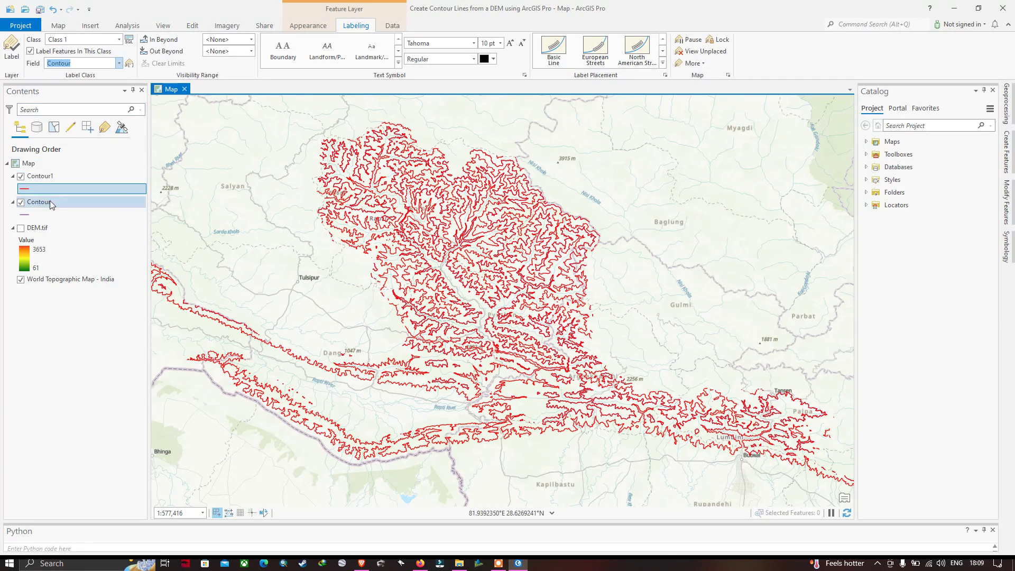
right_click(49, 179)
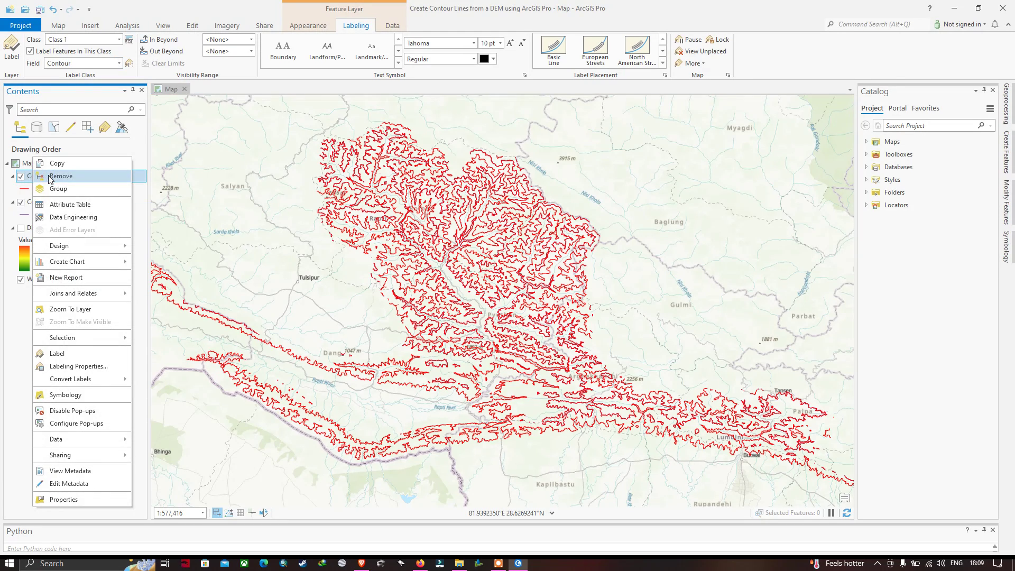
left_click(84, 208)
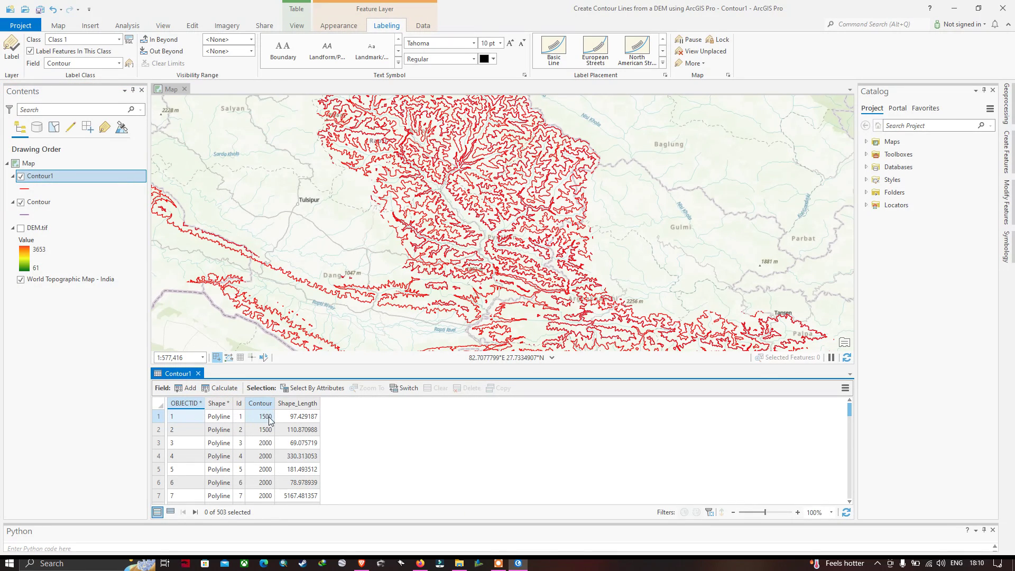
scroll(265, 426, "down", 1)
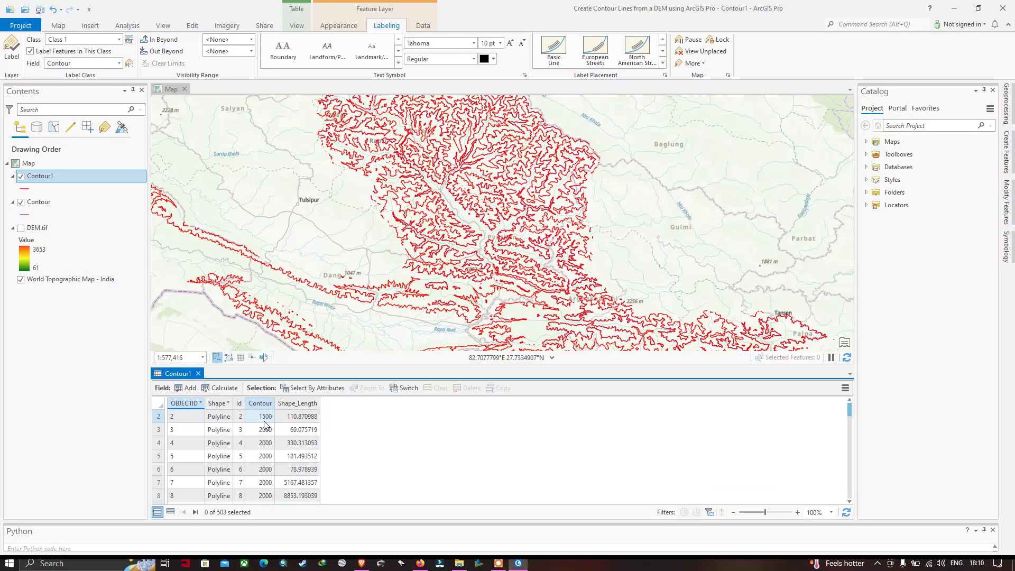
scroll(265, 426, "up", 1)
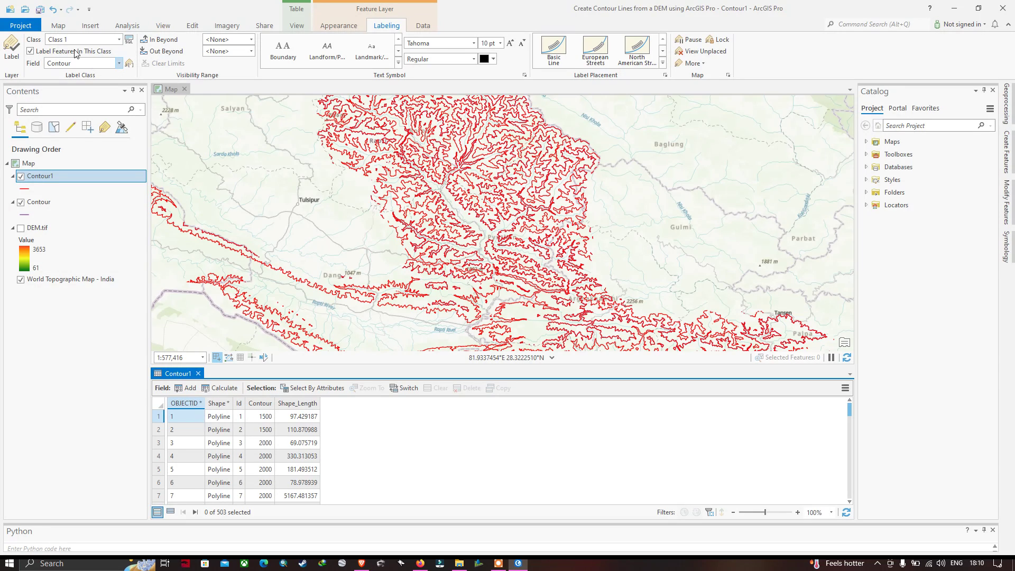
Turn on Contour1 labels using the Contour field, so elevations like 500 and 1000 appear
left_click(58, 26)
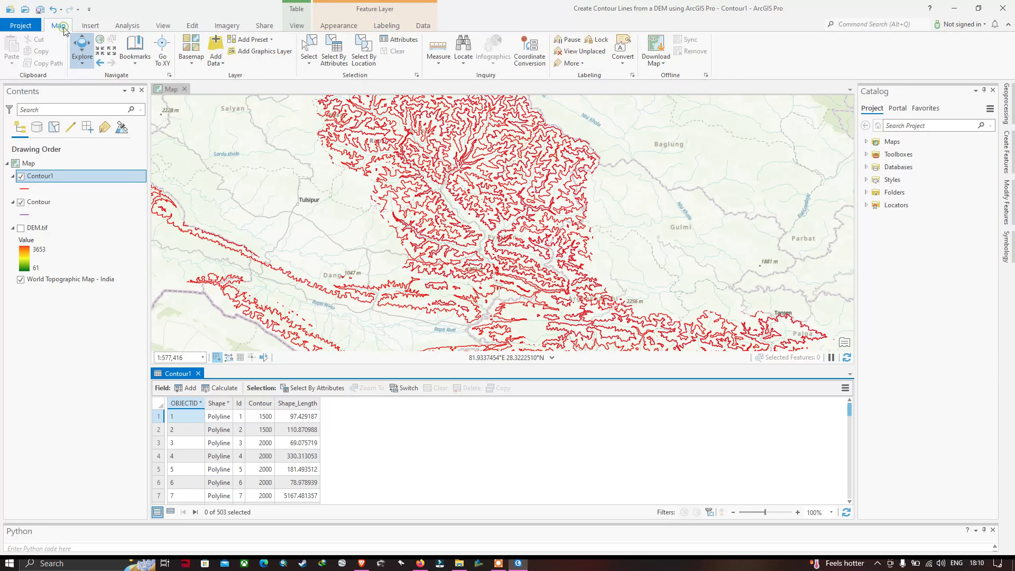
left_click(385, 27)
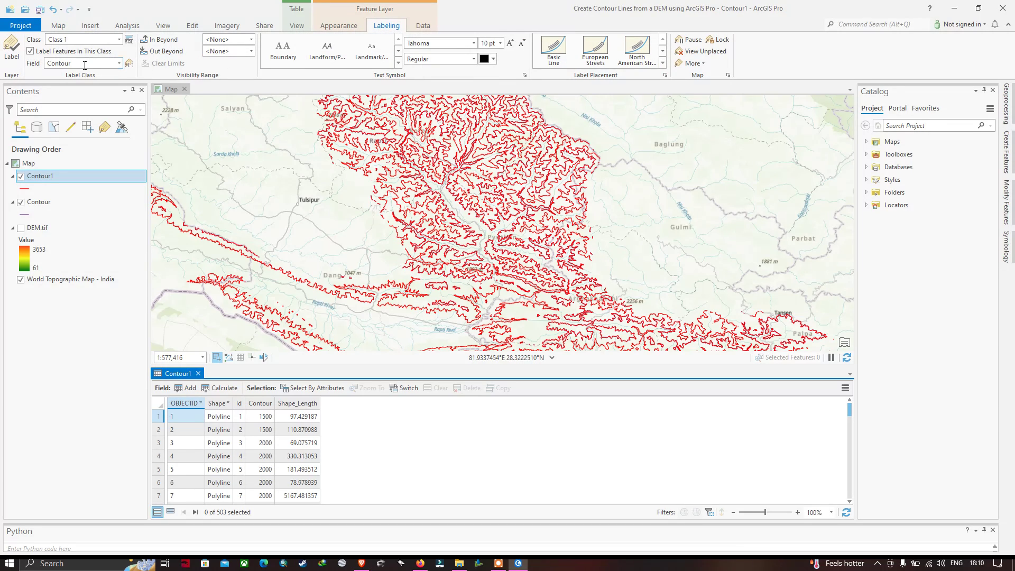
left_click(119, 63)
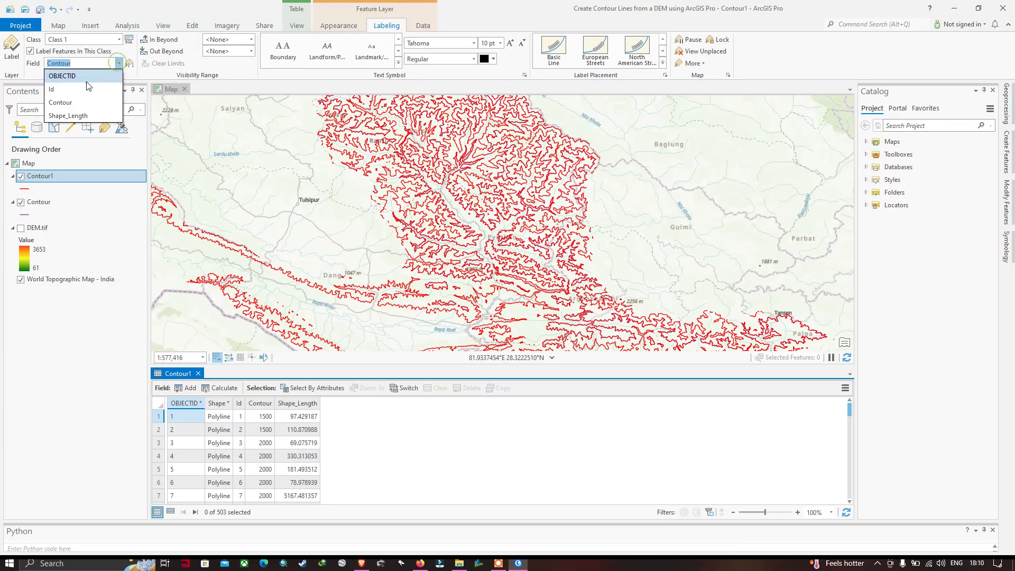
left_click(59, 94)
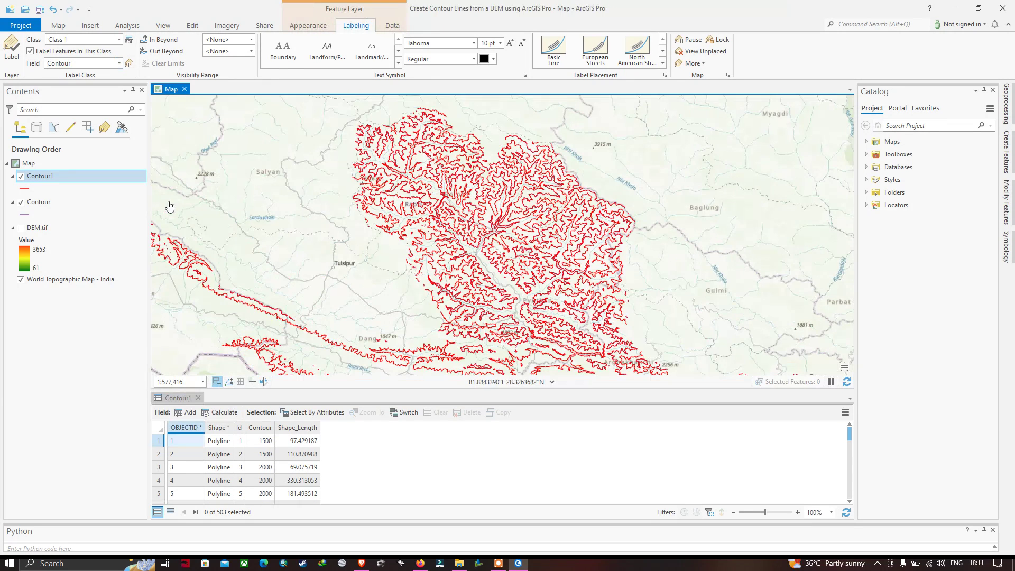
left_click(13, 53)
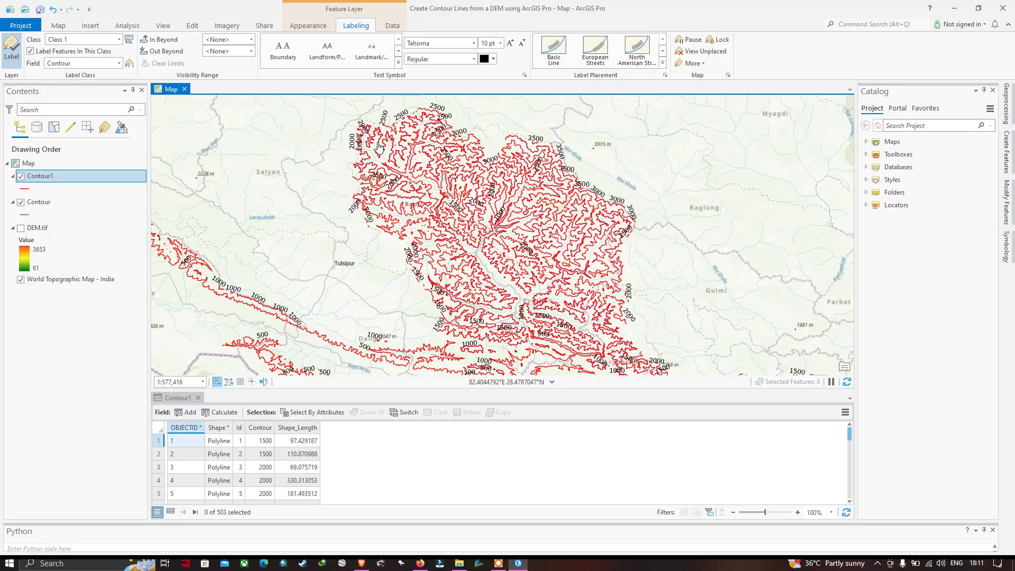
Zoom and pan across the highlands to inspect contour labels such as 1500, 2000 and 3000
scroll(460, 134, "up", 3)
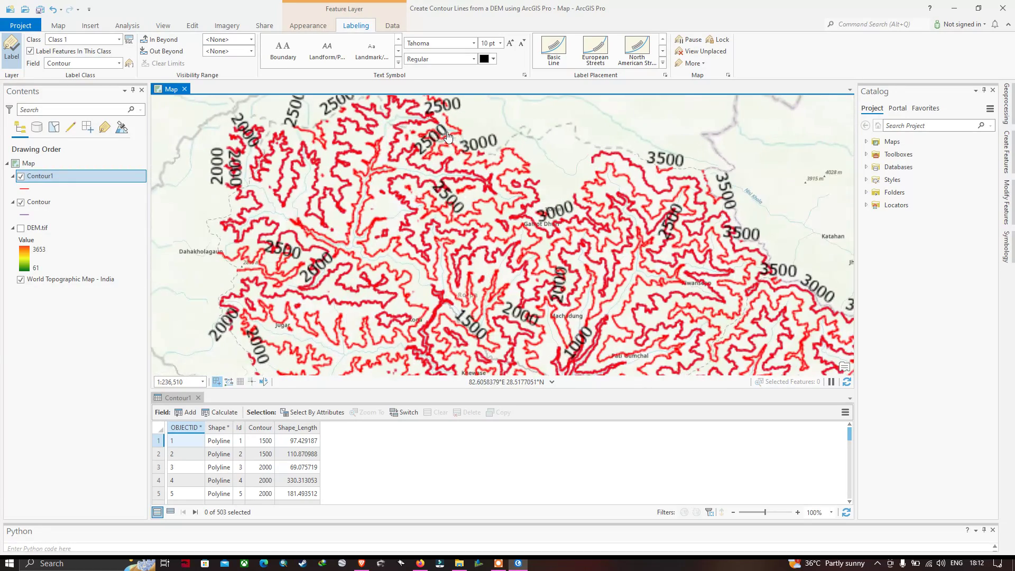
scroll(460, 134, "up", 4)
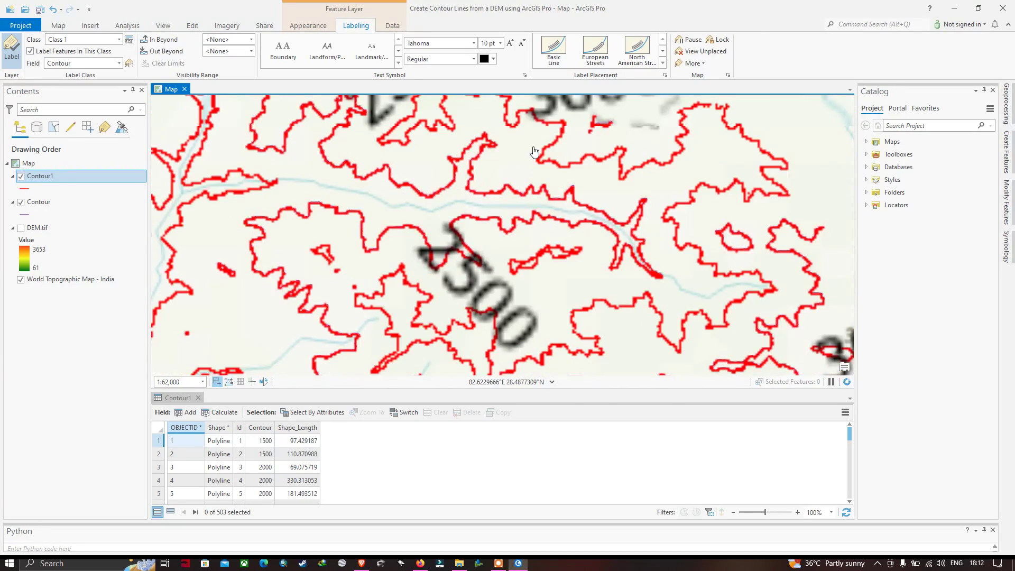
left_click_drag(577, 138, 491, 274)
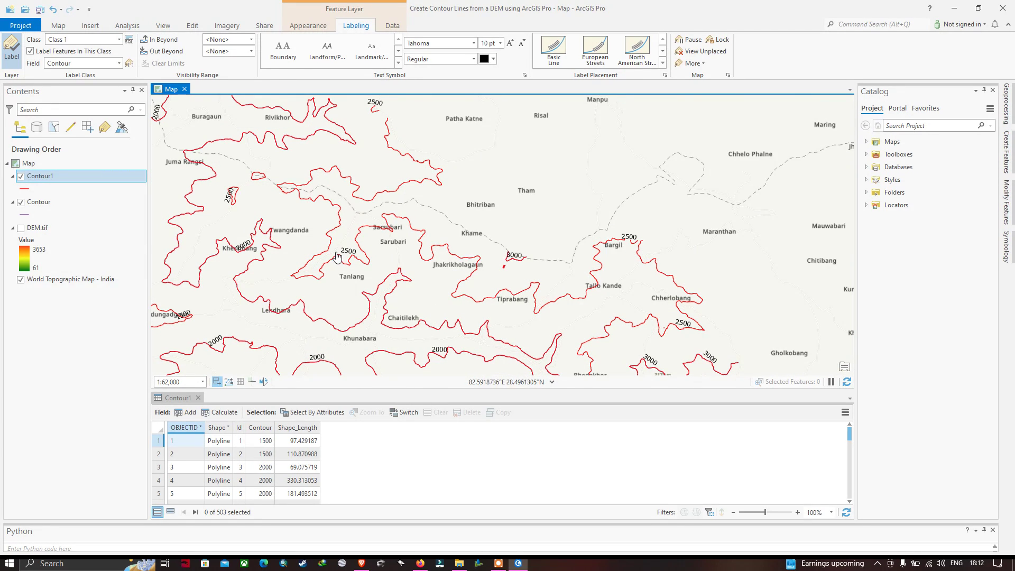
left_click_drag(341, 258, 452, 294)
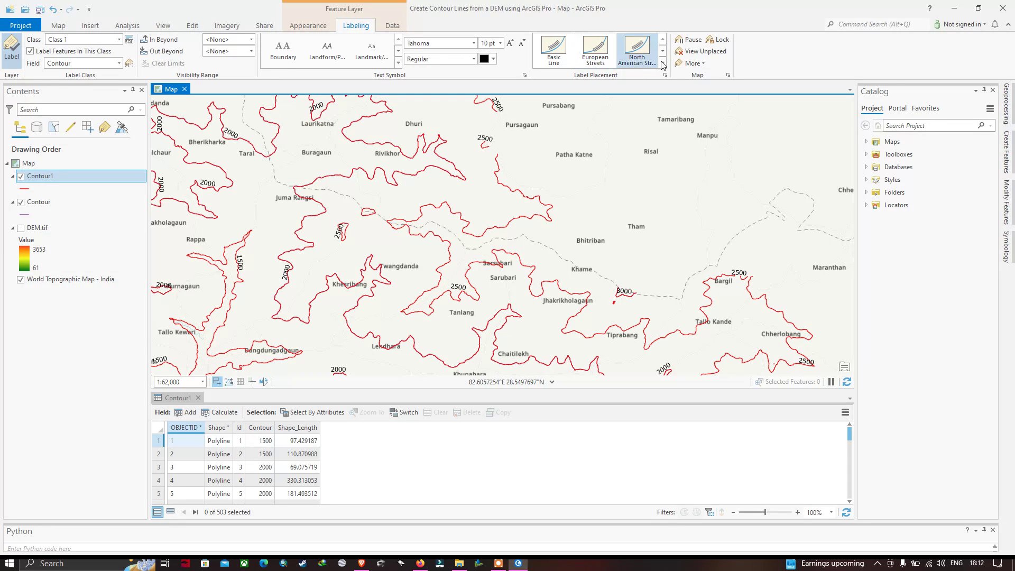
scroll(463, 279, "down", 4)
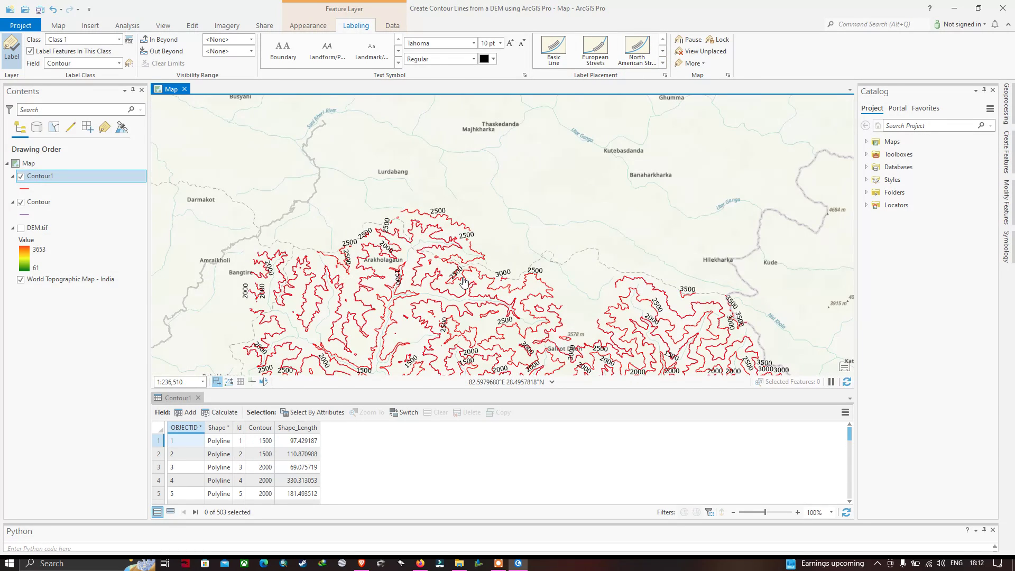
left_click_drag(466, 286, 416, 189)
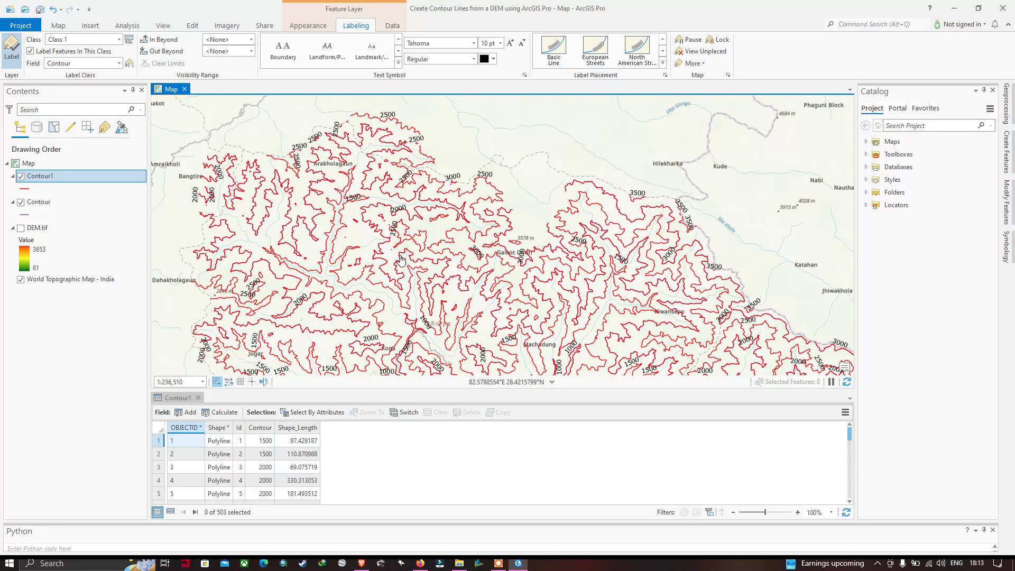
left_click_drag(422, 270, 383, 231)
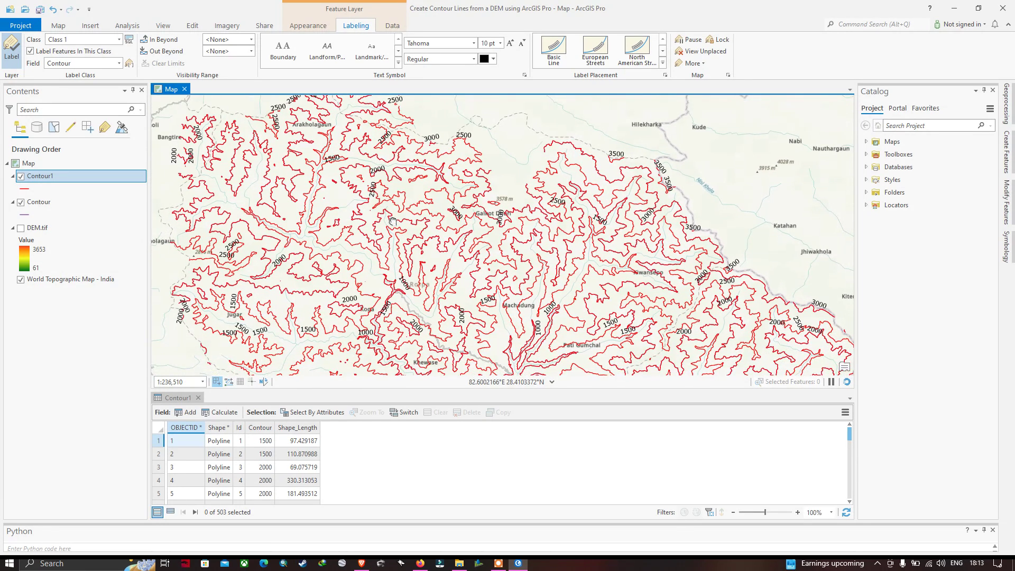
left_click(58, 27)
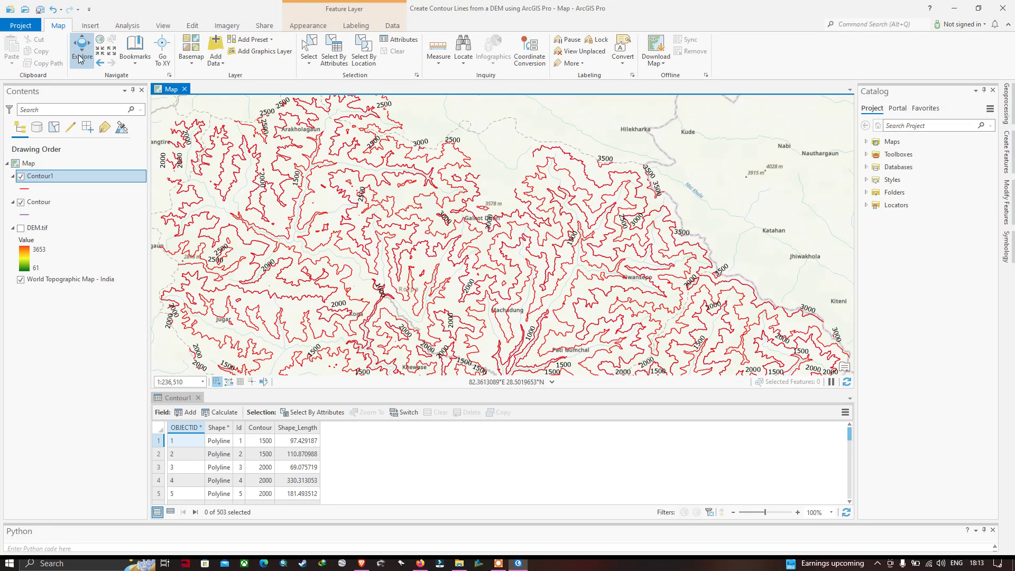
left_click(353, 232)
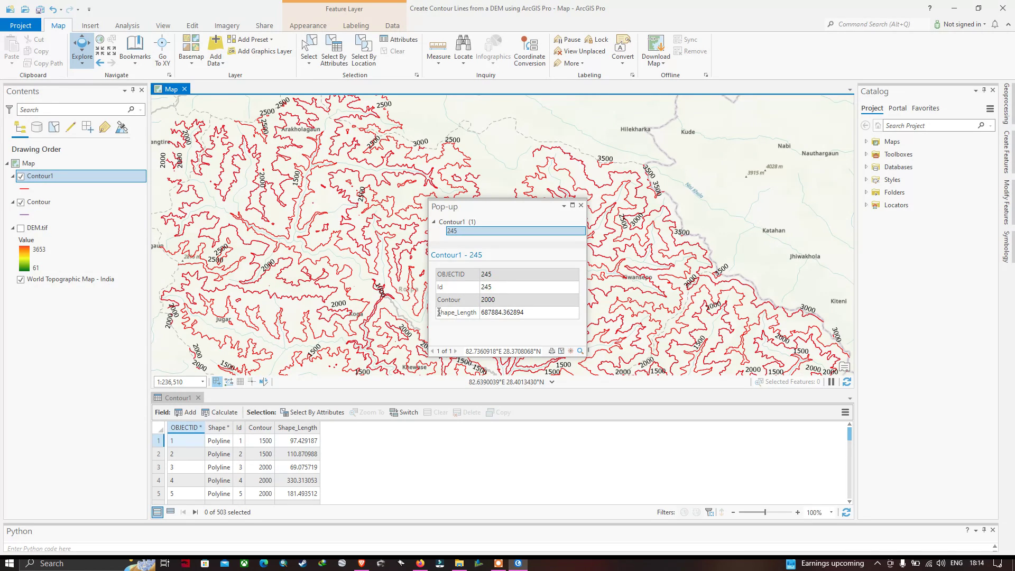
left_click(482, 312)
left_click_drag(482, 313, 521, 312)
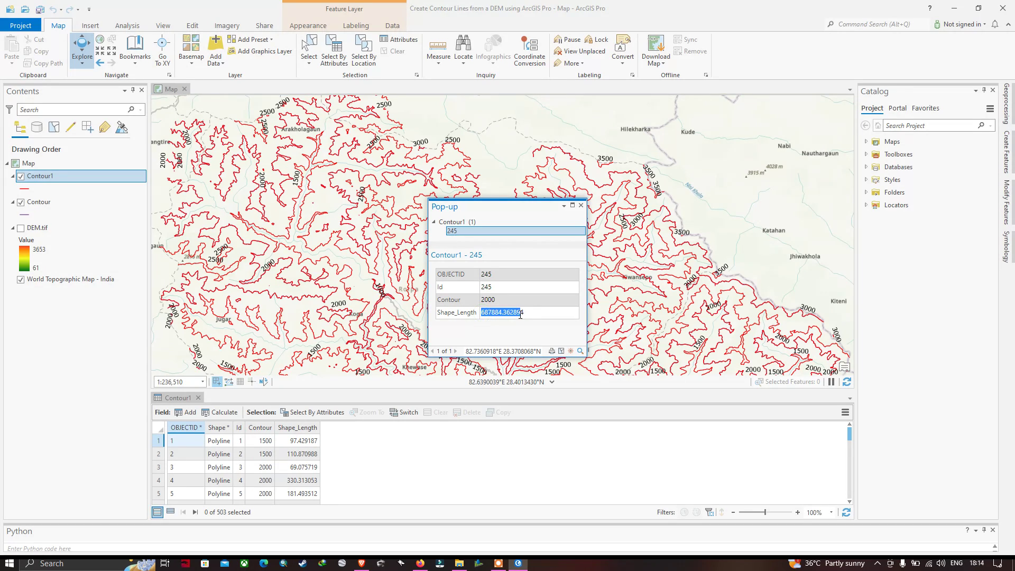
left_click(582, 206)
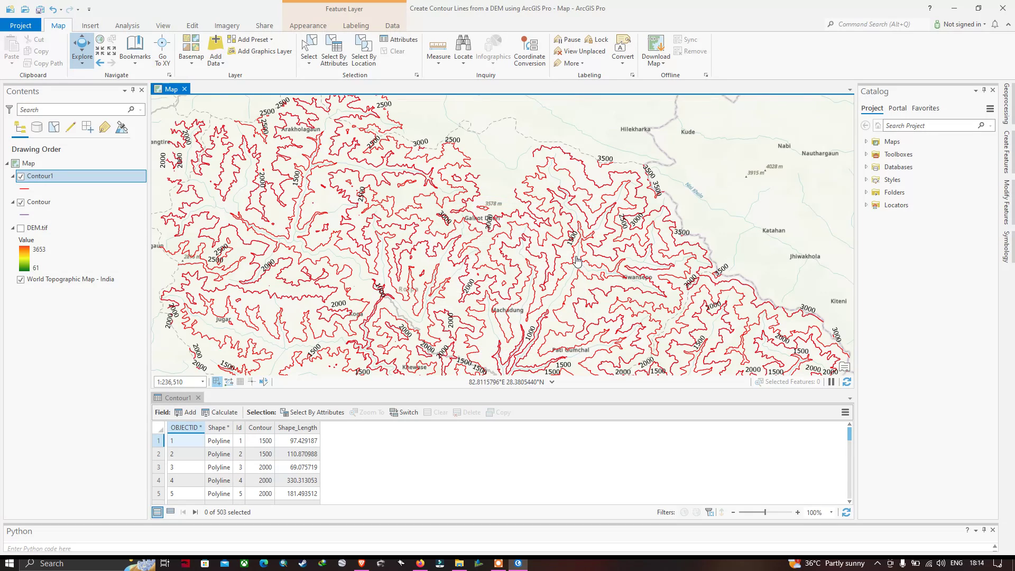
left_click(535, 334)
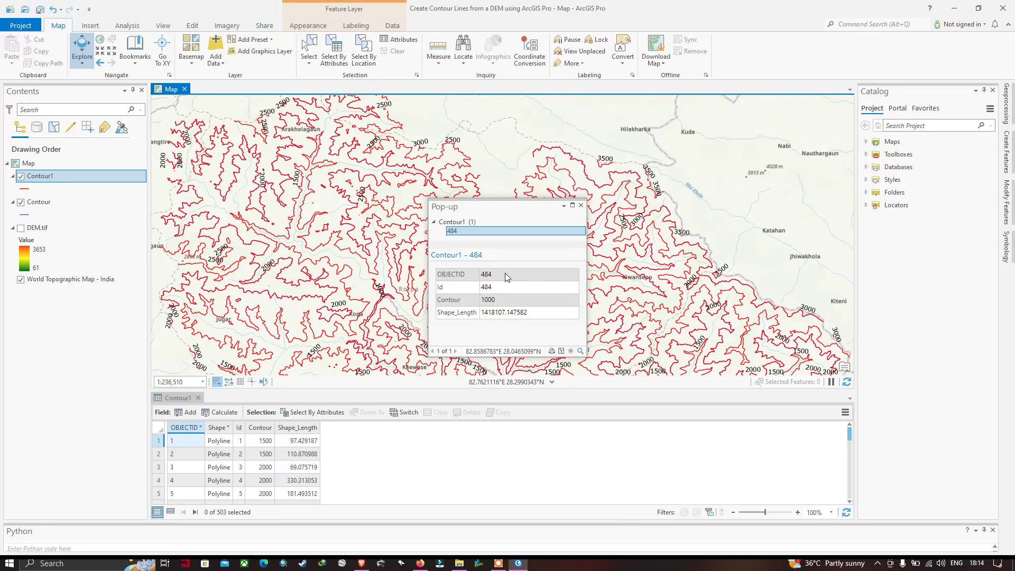
double_click(495, 299)
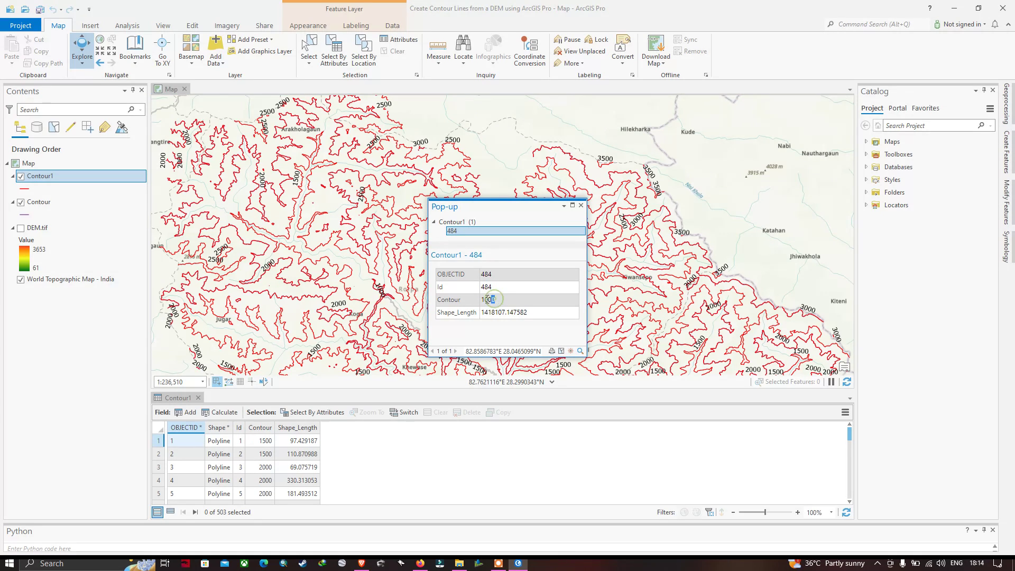
left_click(582, 206)
Frame the red 500-interval contours together with the purple 1000-interval contours on the basemap
scroll(478, 293, "down", 1)
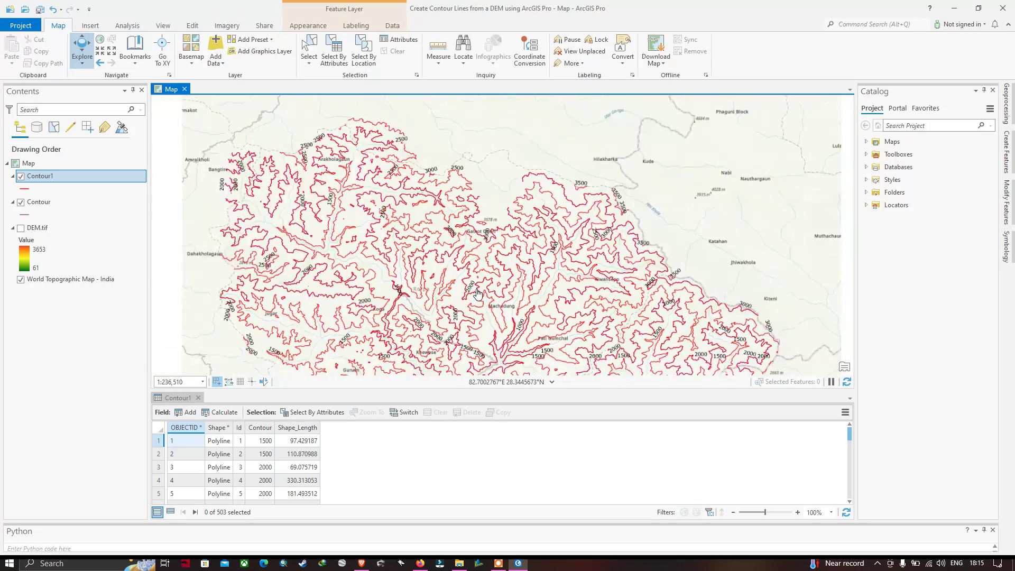
scroll(477, 292, "down", 2)
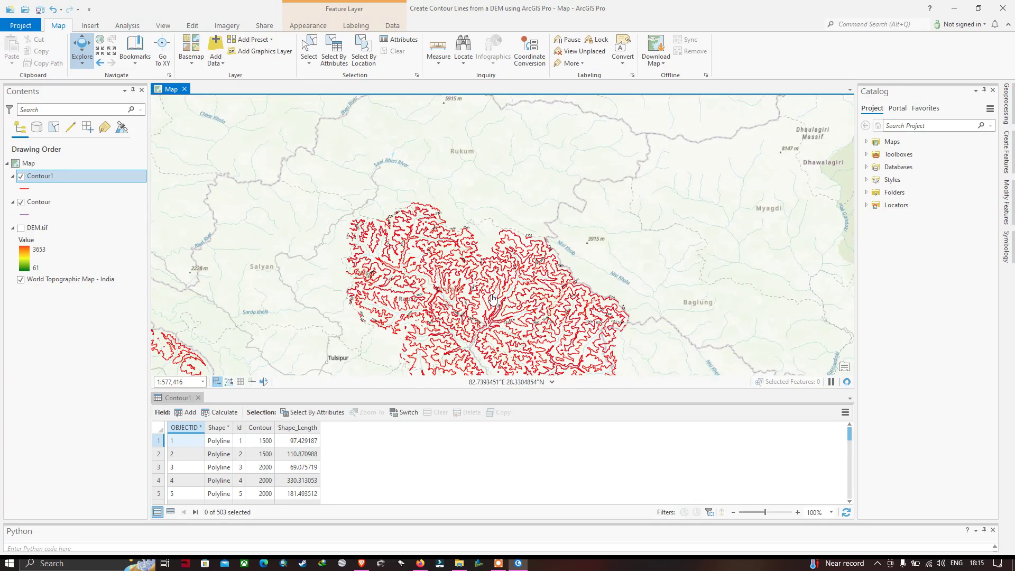
scroll(492, 299, "down", 1)
left_click_drag(492, 300, 472, 244)
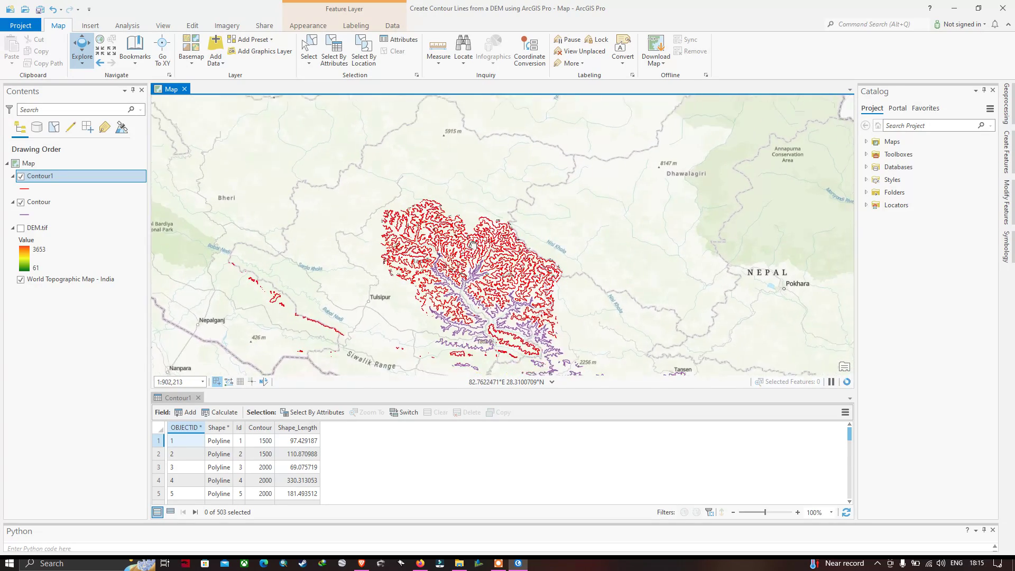
scroll(473, 244, "up", 1)
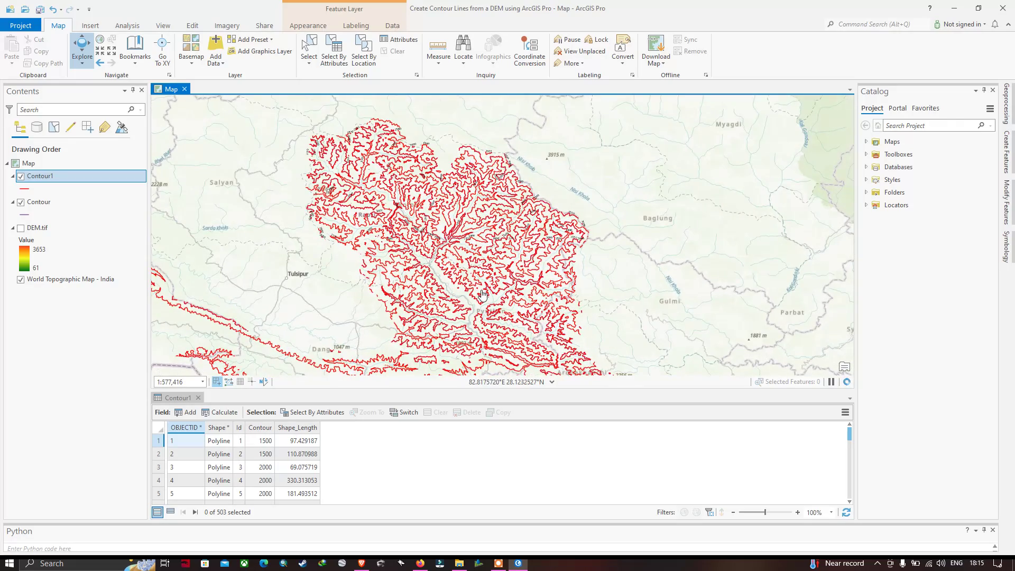
scroll(482, 293, "up", 1)
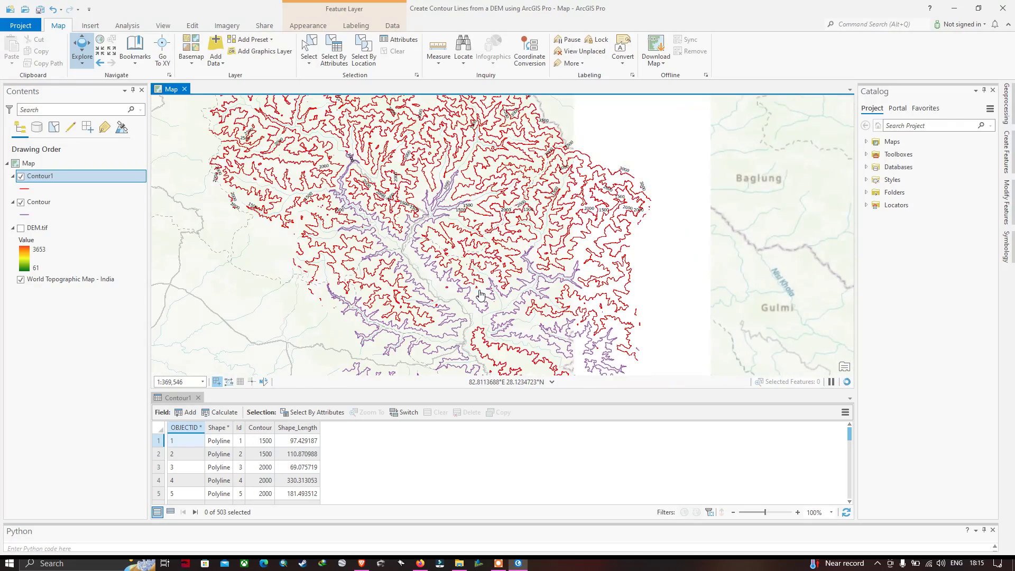